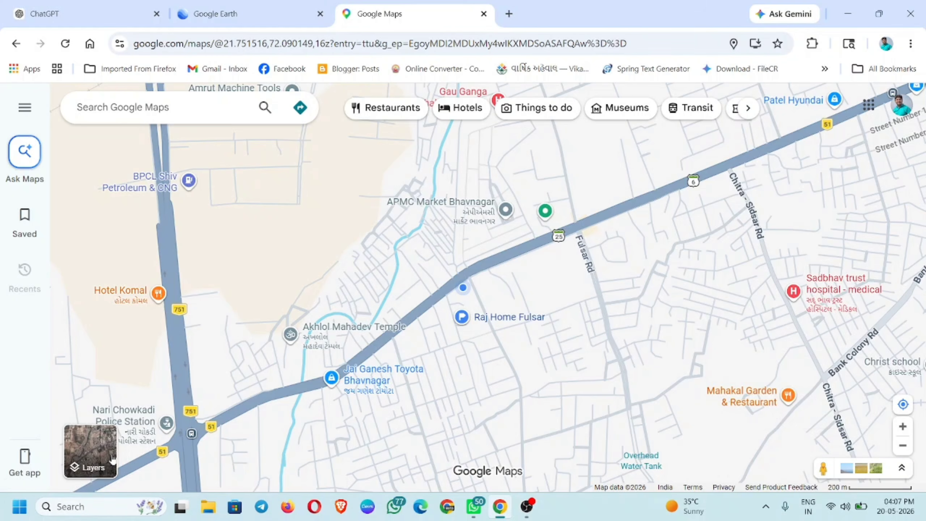
- Switch the map to satellite imagery and review the available map details, tools and map types
left_click(93, 461)
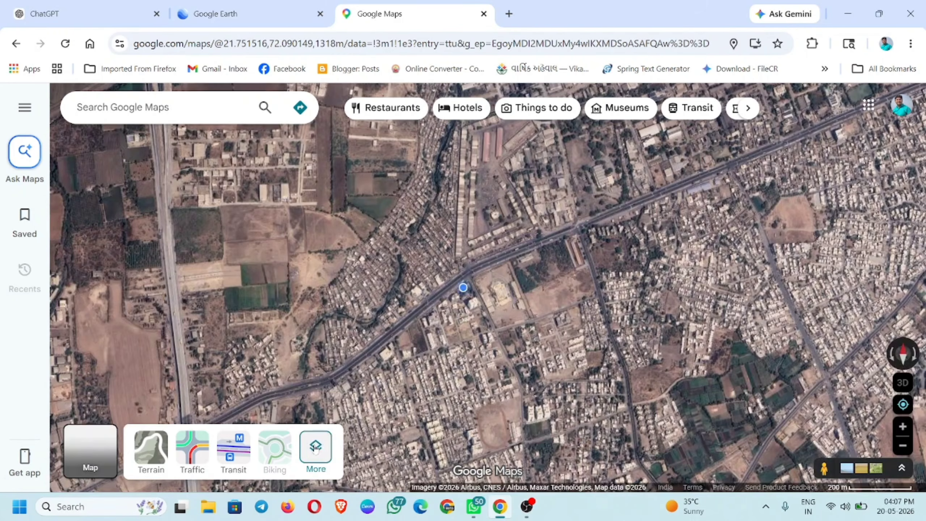
left_click(315, 448)
scroll(208, 401, "down", 3)
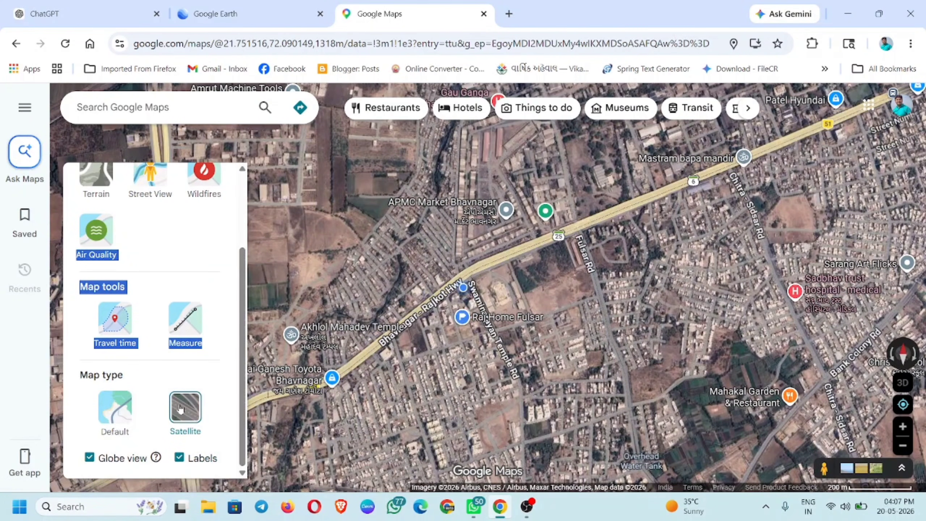
left_click_drag(243, 296, 234, 186)
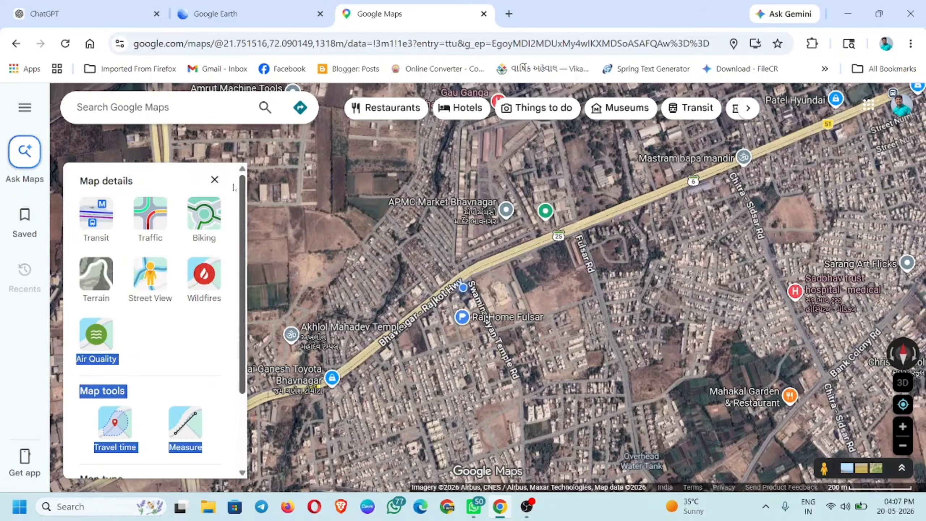
left_click(215, 179)
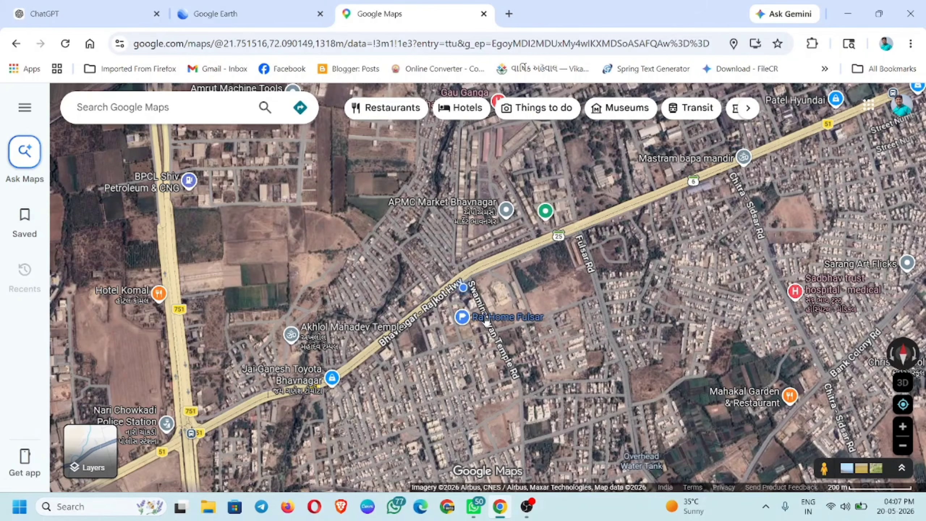
- Examine the satellite imagery around the Bhavnagar - Rajkot Hwy and Swaminarayan Temple Rd junction near Raj Home Fulsar
scroll(498, 303, "up", 2)
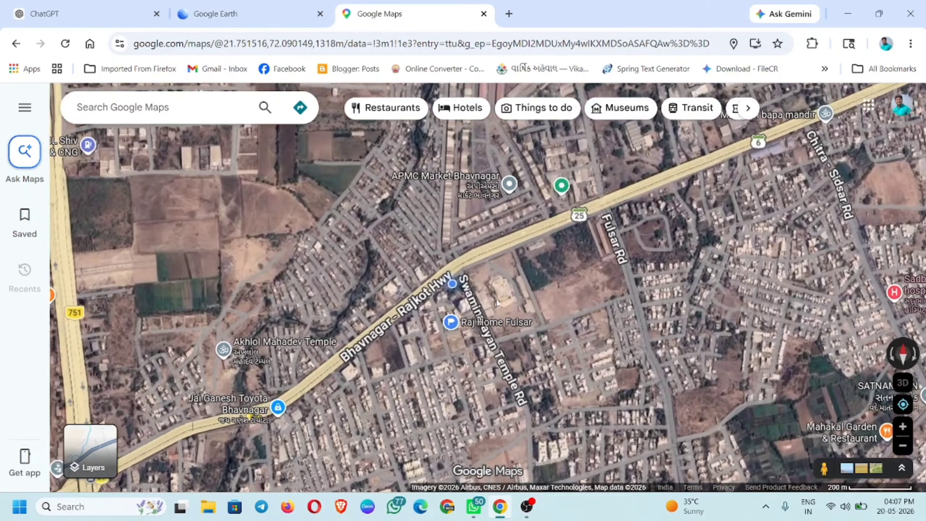
scroll(498, 303, "down", 1)
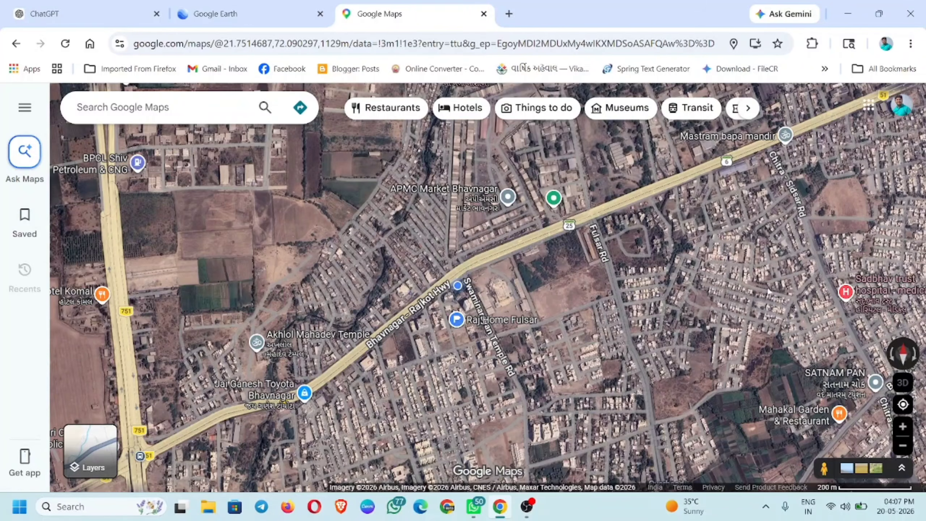
left_click_drag(438, 351, 428, 293)
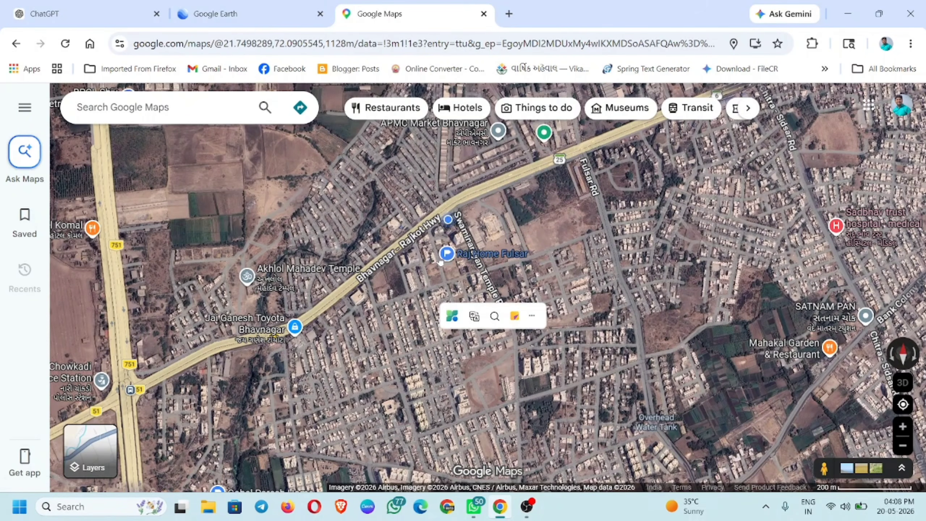
scroll(433, 265, "down", 1)
mouse_move(440, 263)
scroll(440, 262, "down", 1)
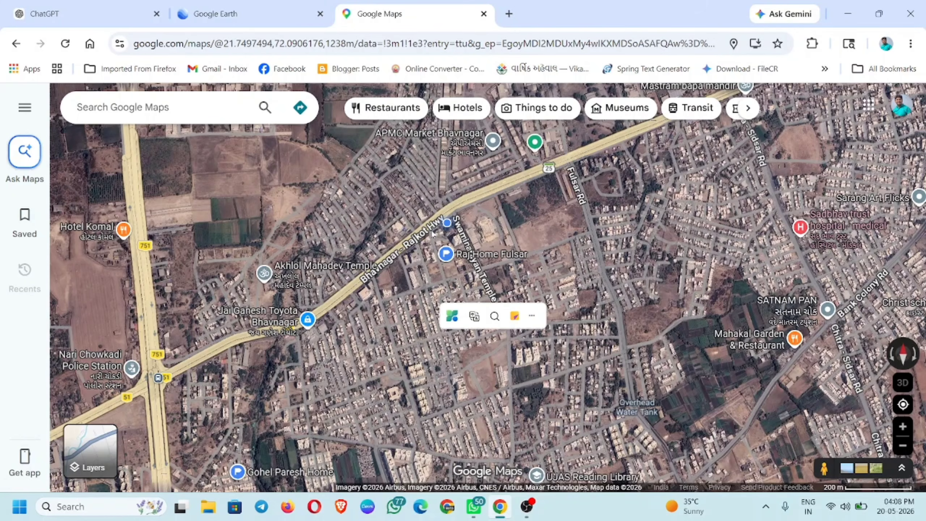
scroll(432, 233, "up", 3)
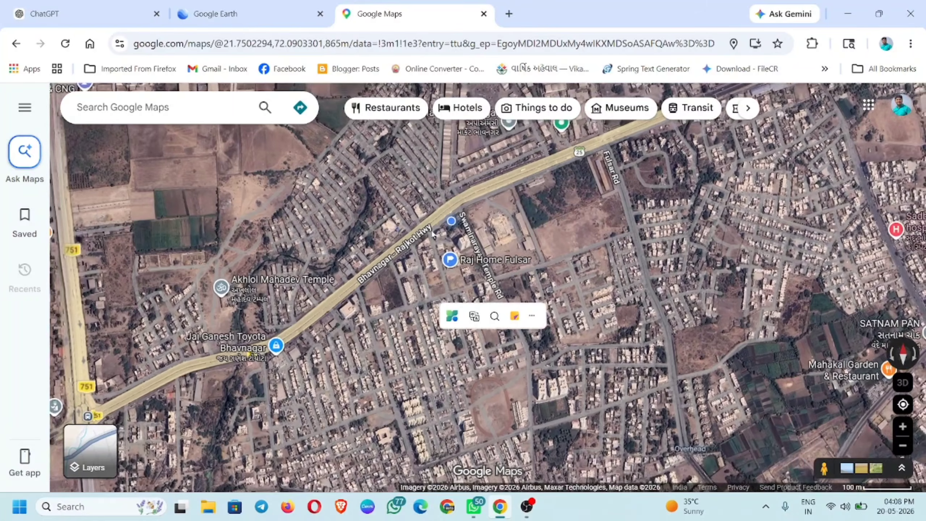
scroll(432, 234, "up", 3)
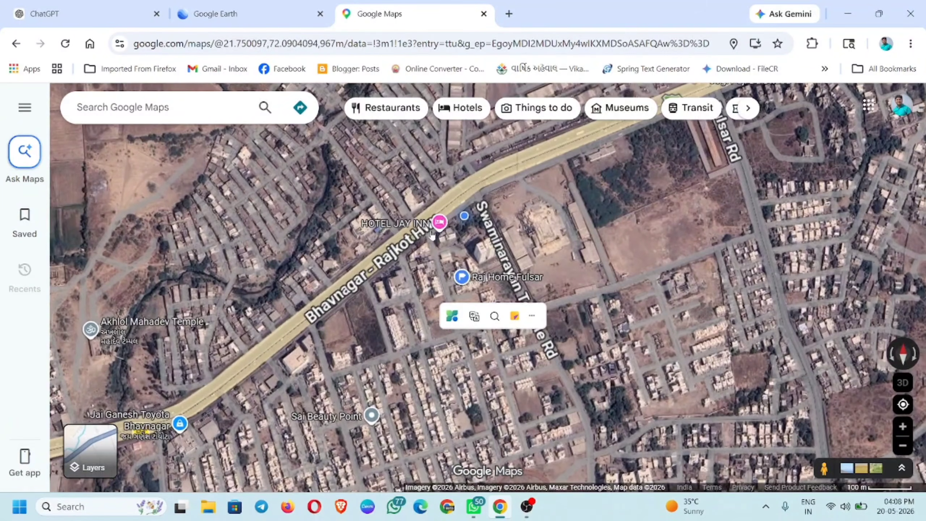
scroll(432, 234, "up", 2)
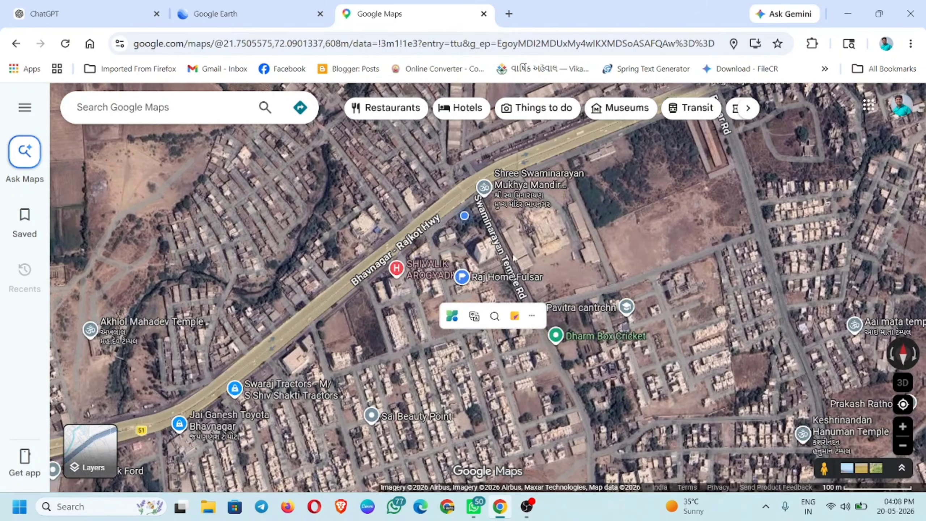
left_click_drag(589, 280, 632, 241)
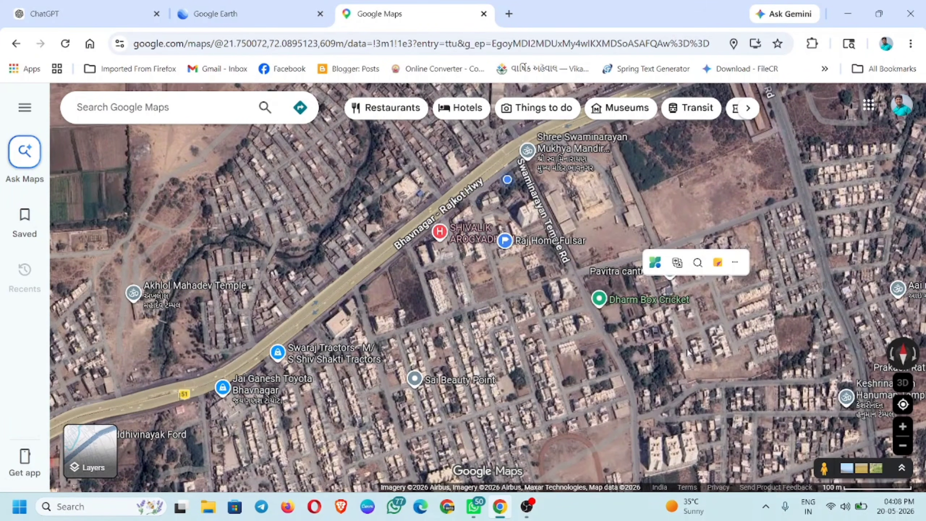
- Check the open plot in Indiranagar and the place details of Raj Home Fulsar, and close the details
left_click(712, 186)
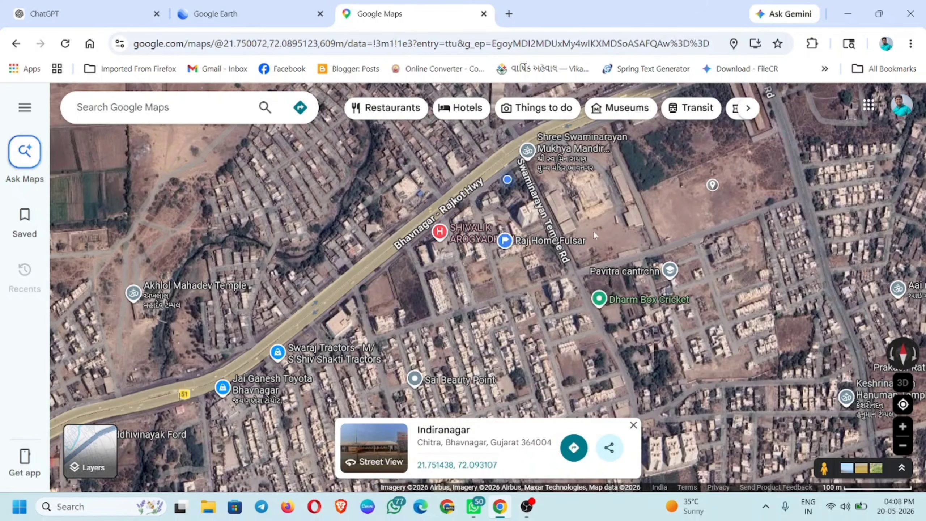
left_click(505, 243)
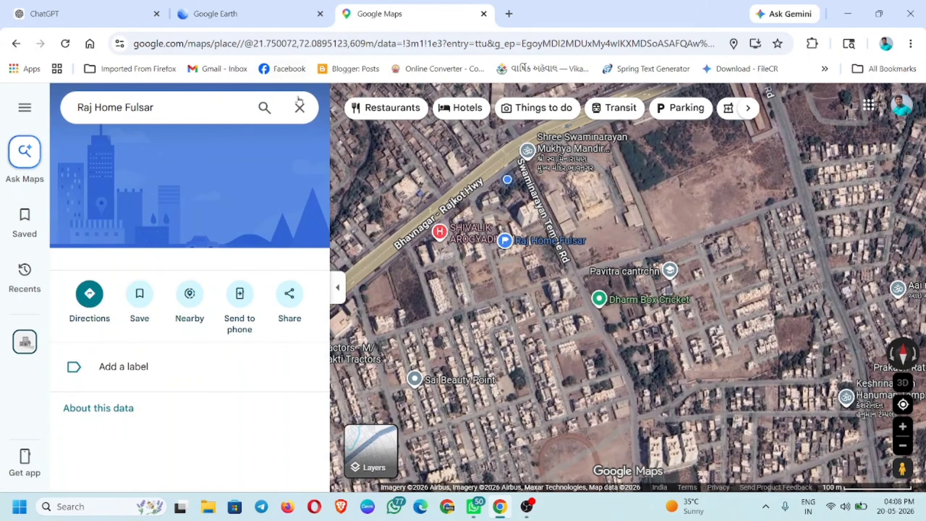
left_click(299, 107)
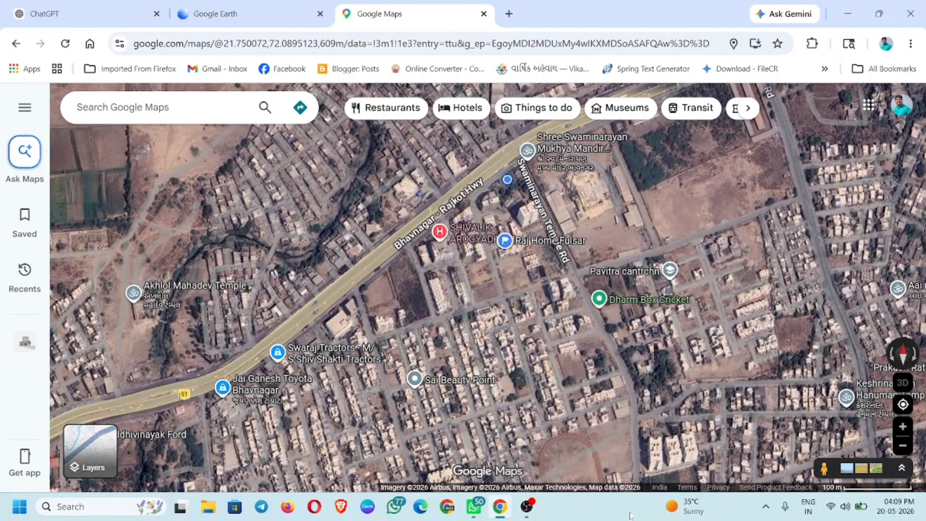
- Capture a rectangular screenshot of the highway and housing area southwest of Raj Home Fulsar, and close Google Maps to switch to Google Earth
key("super+shift+s")
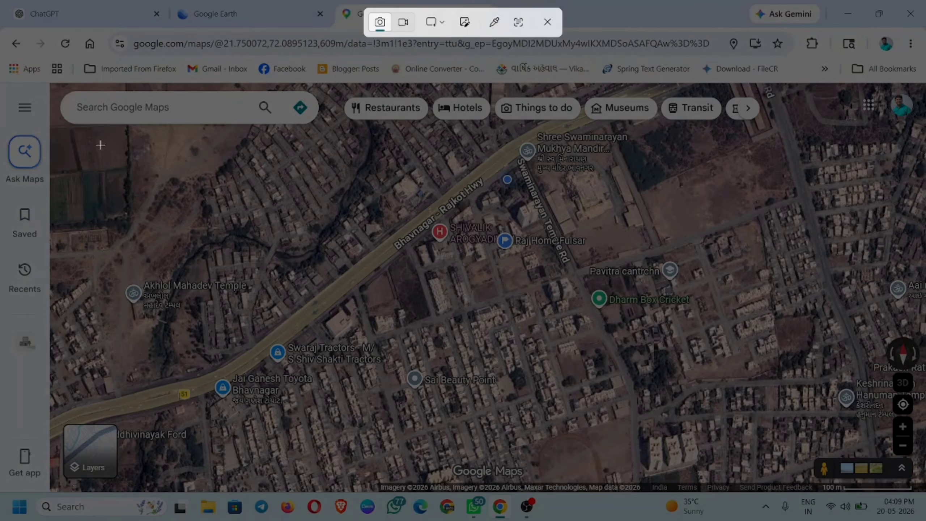
left_click_drag(207, 200, 578, 458)
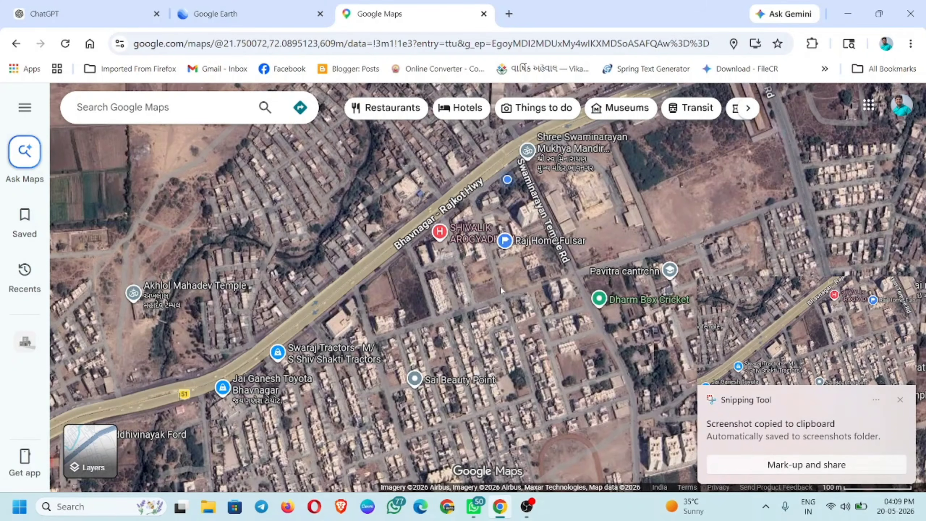
left_click(483, 14)
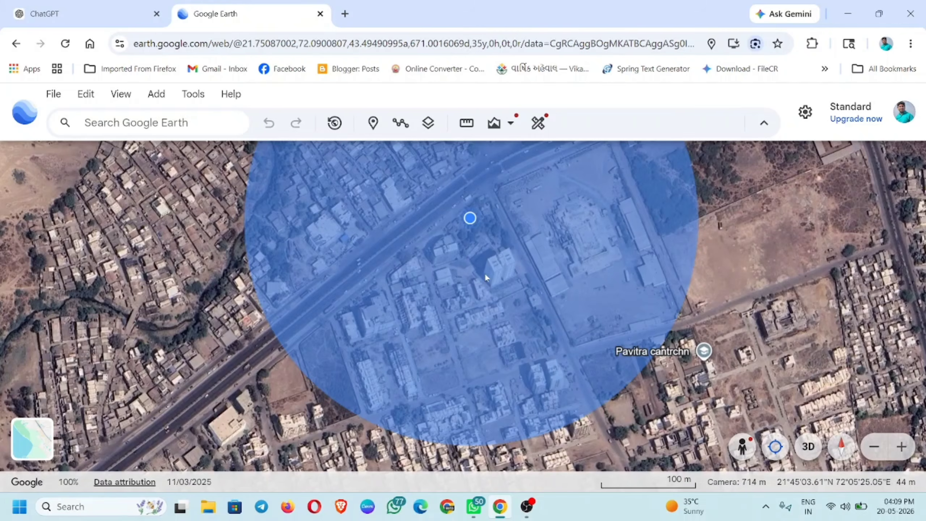
- Start a path or polygon at the highway junction beside the current location and trace the road southward for about 694 m
scroll(484, 273, "down", 3)
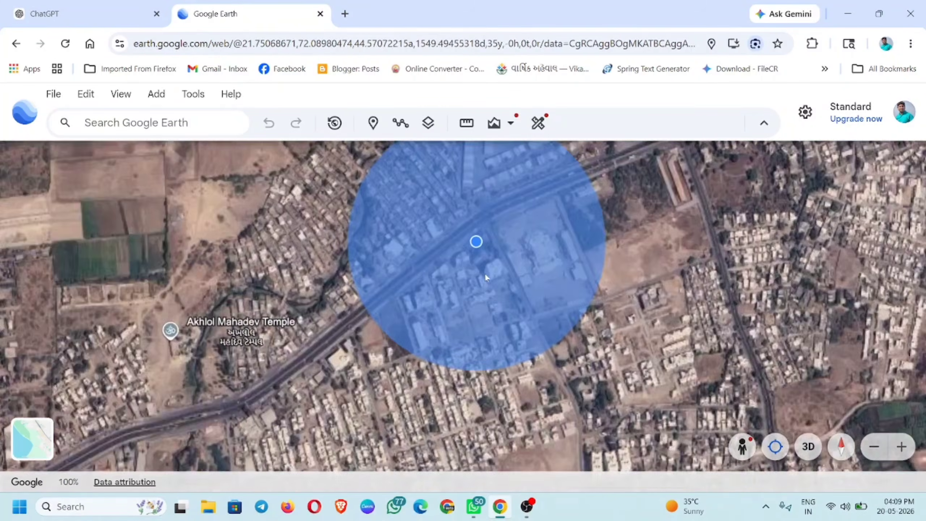
scroll(485, 272, "up", 3)
left_click_drag(500, 277, 498, 240)
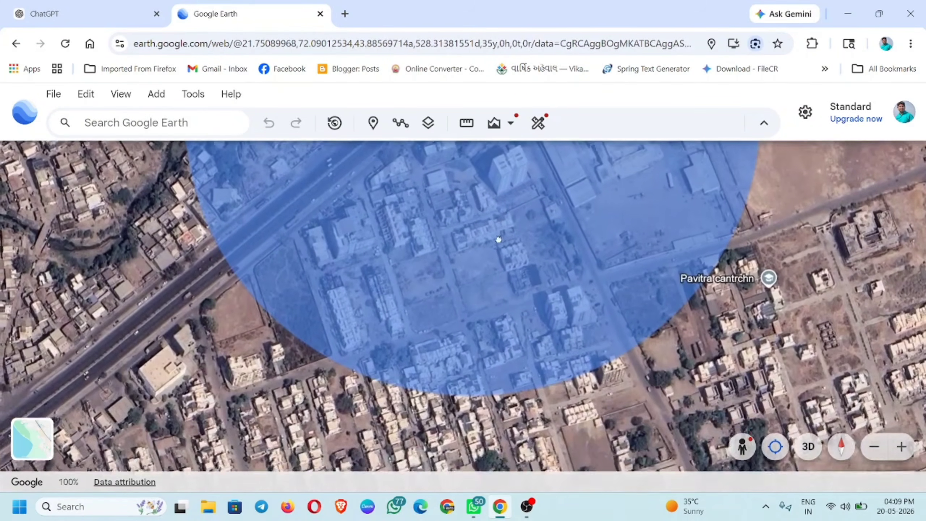
scroll(495, 243, "down", 5)
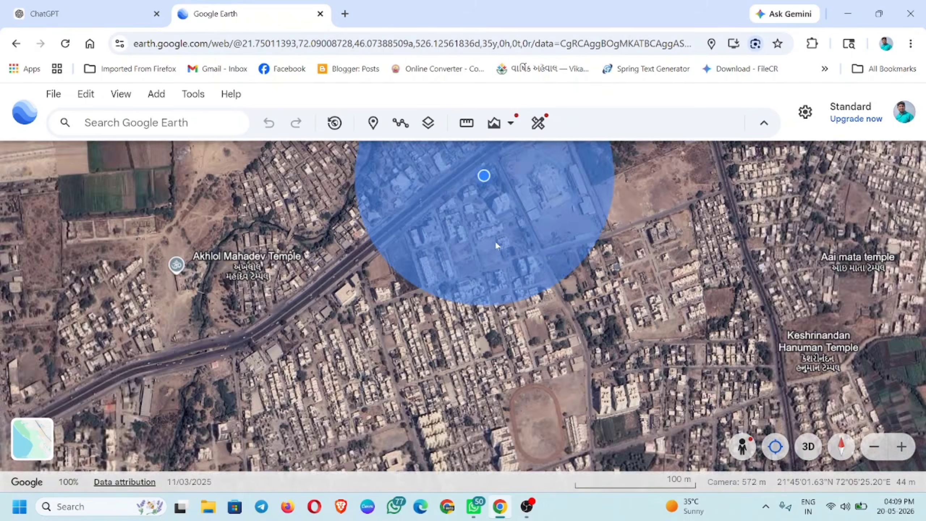
scroll(494, 243, "up", 3)
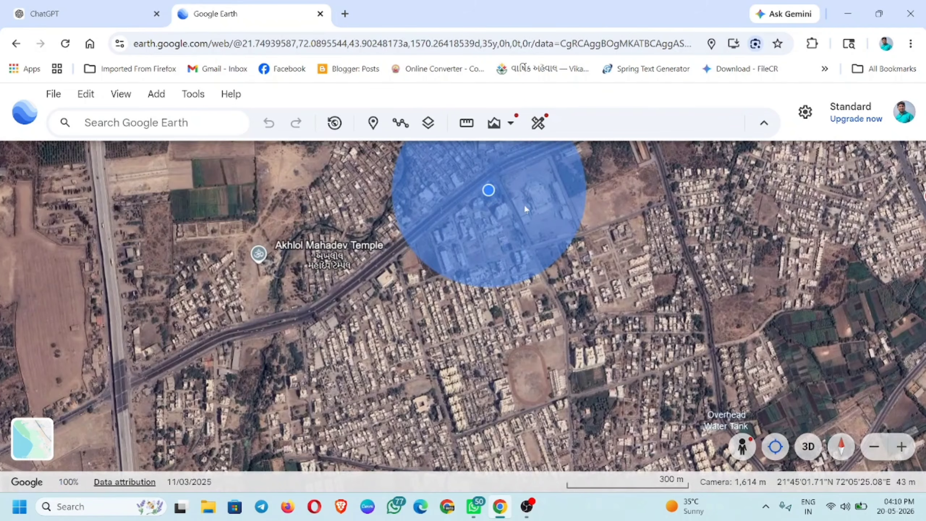
left_click(401, 123)
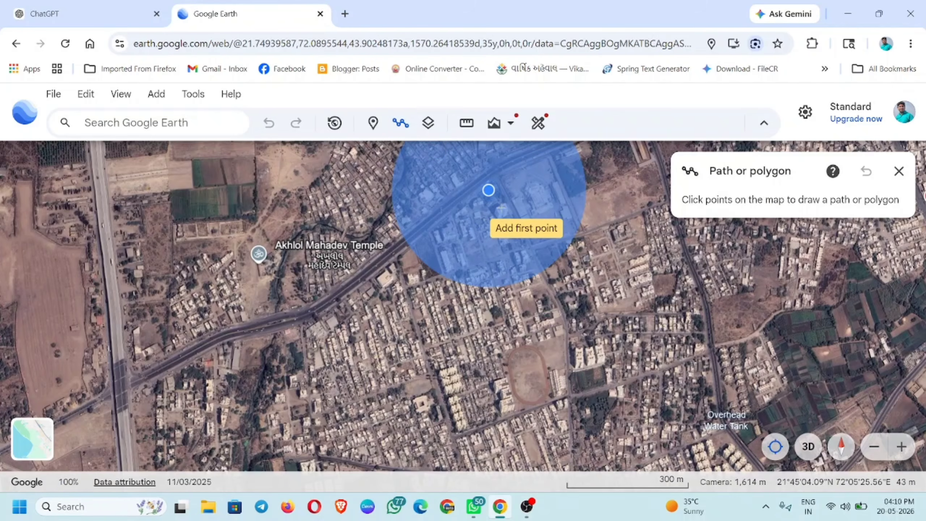
left_click(494, 176)
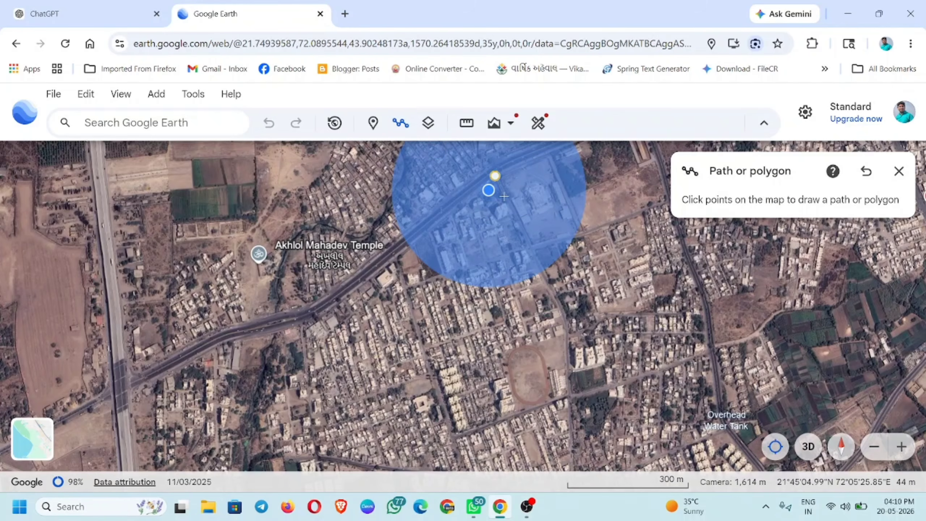
left_click(533, 250)
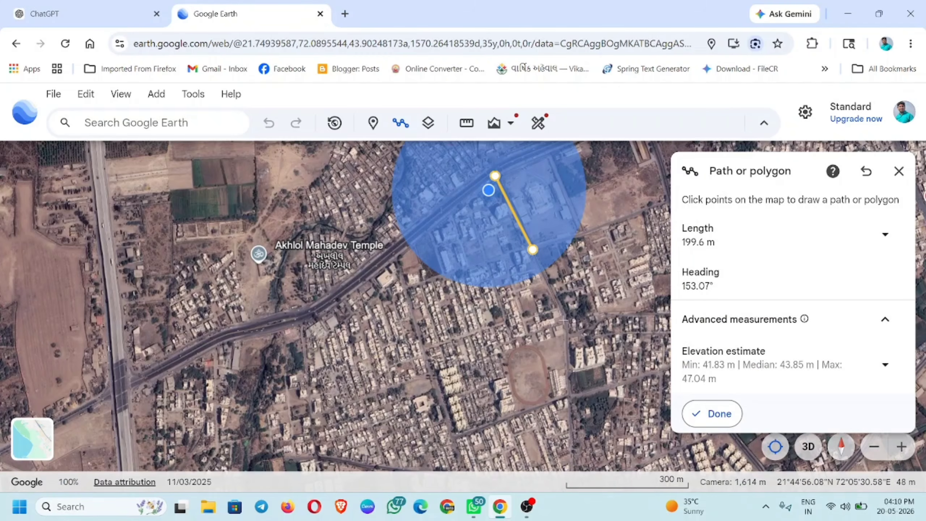
left_click(565, 328)
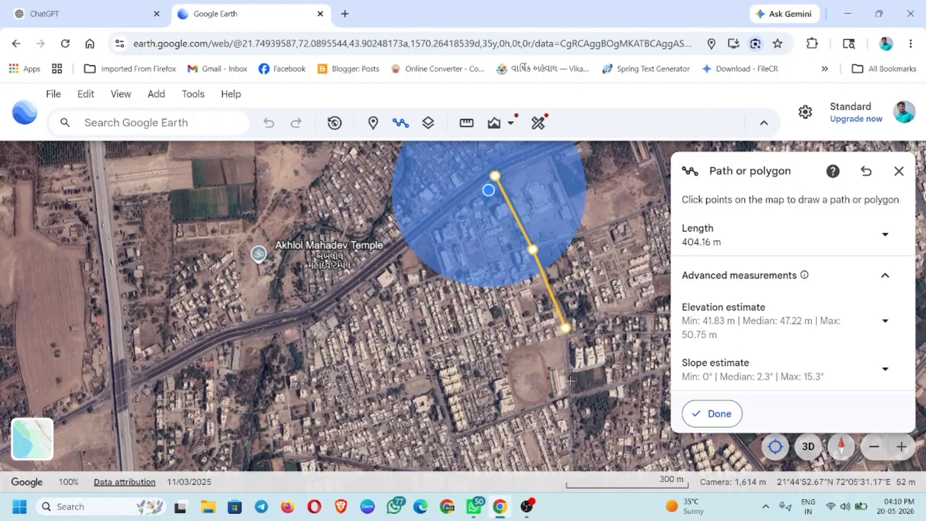
left_click(569, 395)
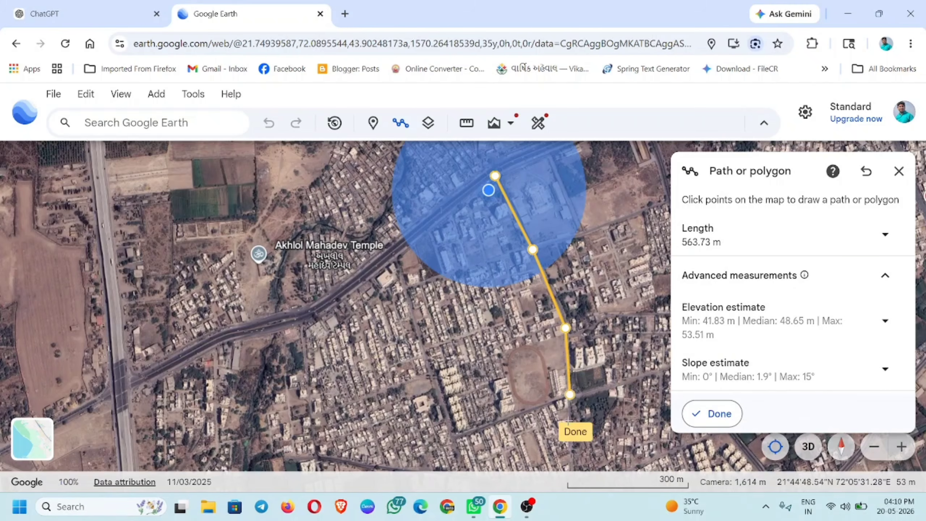
left_click(572, 448)
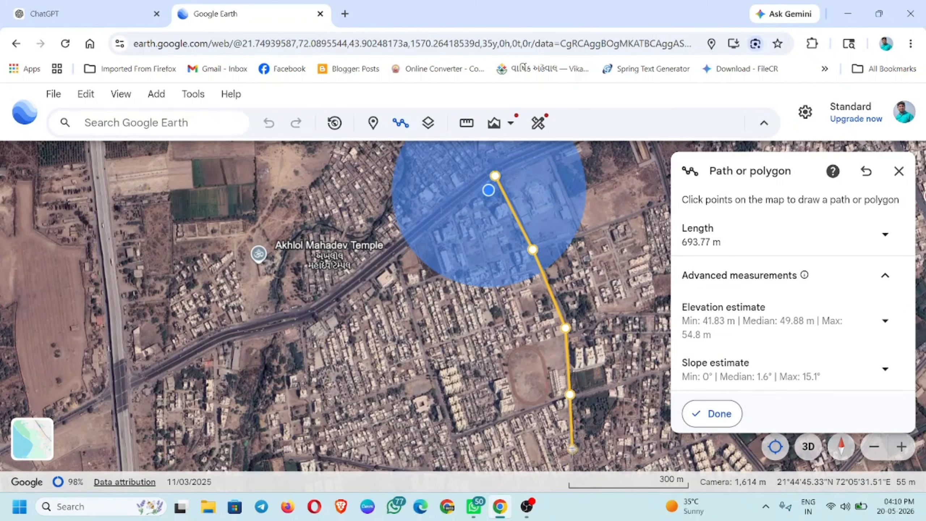
- Extend the outline to the neighbourhood's southern edge, west along it and around the southwest corner, reaching a traced length of about 1,134 m
scroll(571, 446, "down", 3)
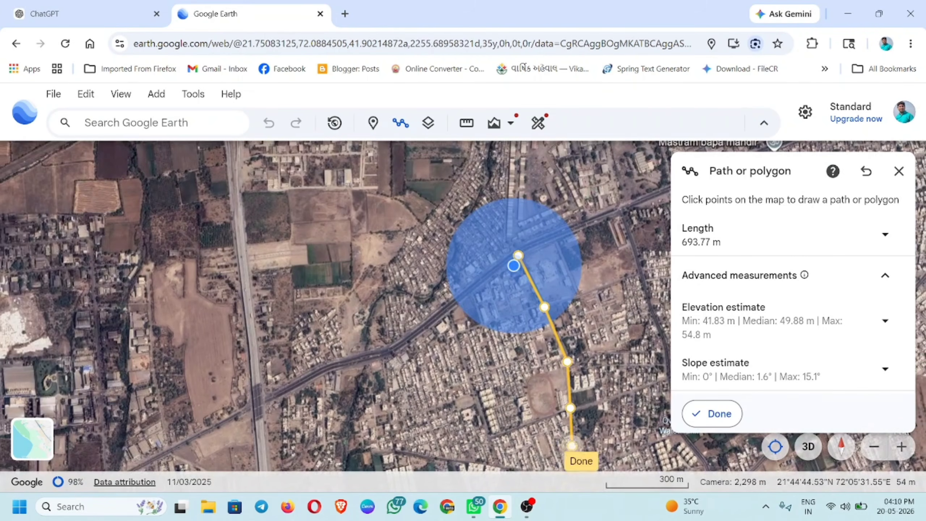
scroll(572, 447, "down", 2)
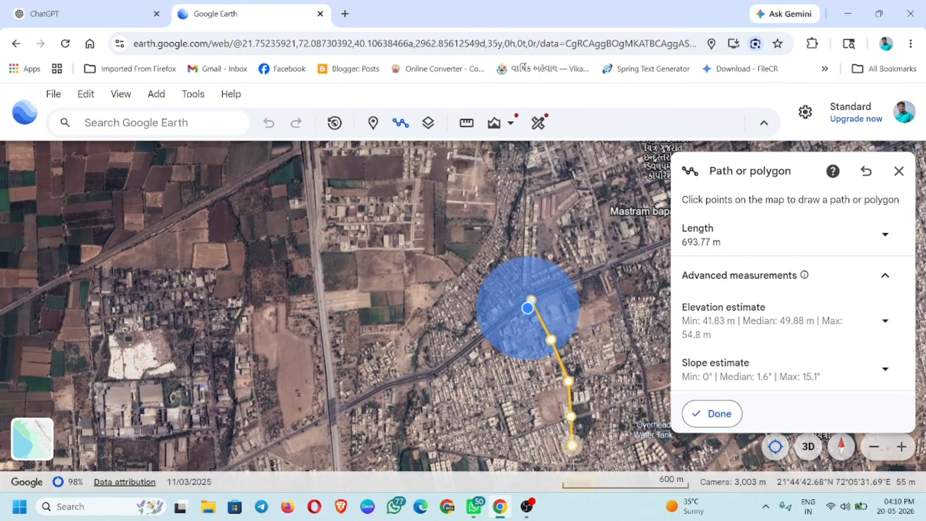
left_click(573, 463)
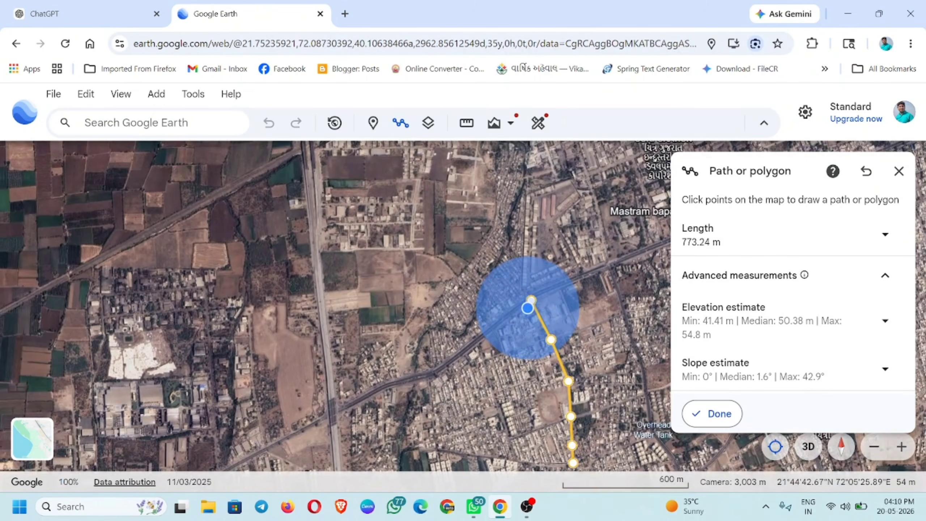
left_click(542, 465)
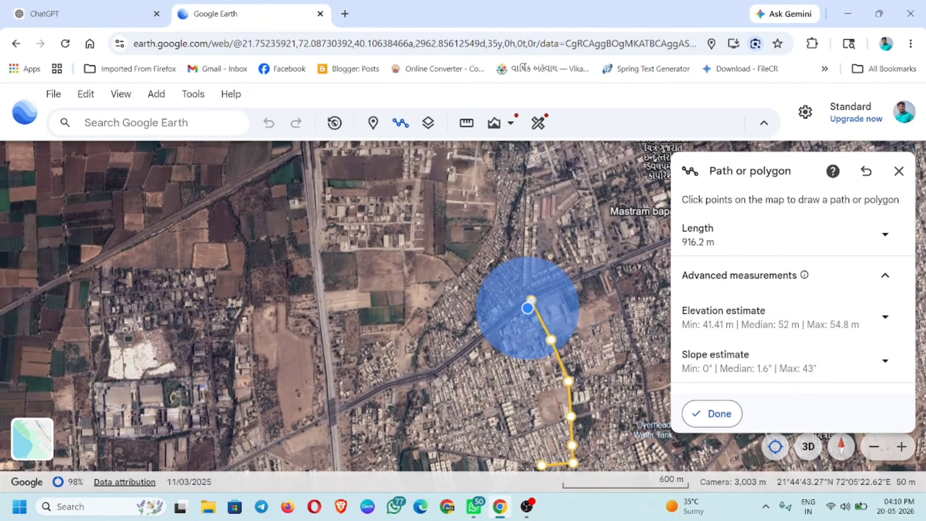
left_click(514, 458)
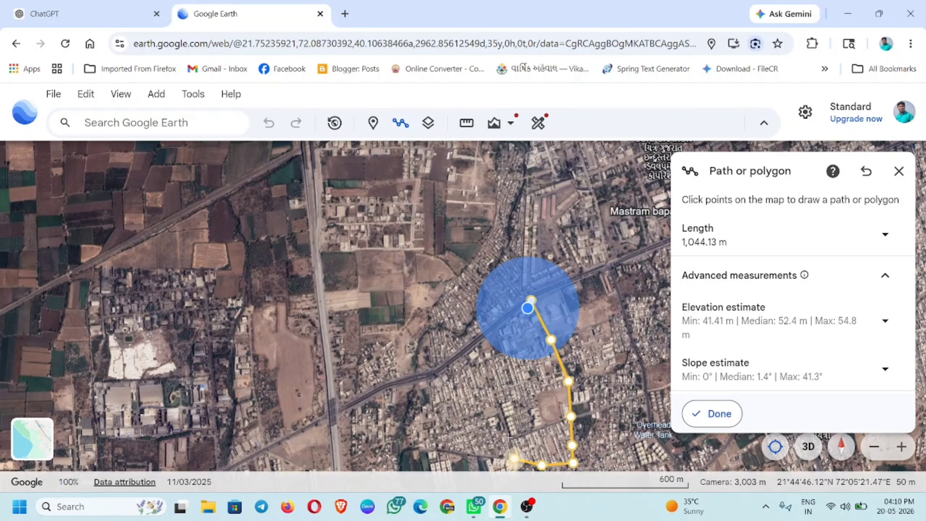
left_click(510, 440)
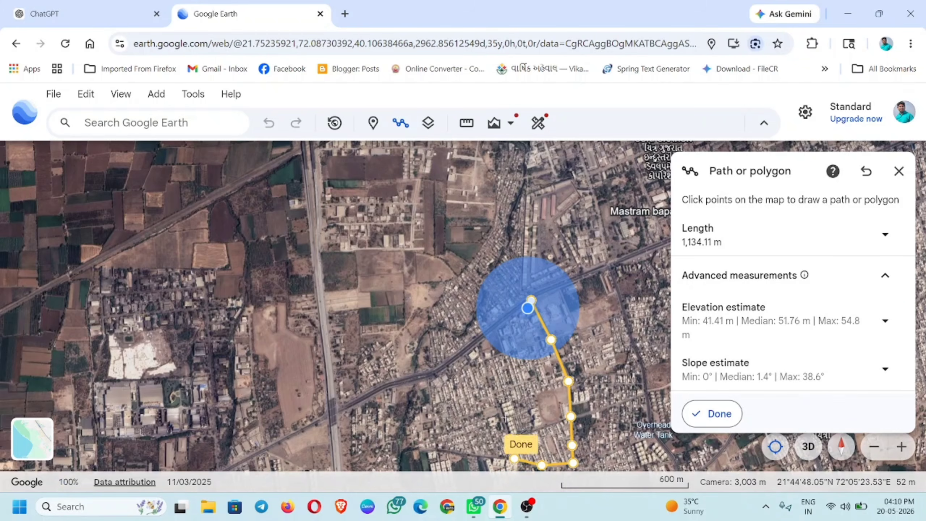
- Trace the neighbourhood's western edge northward to the highway and close the polygon at its starting point, with a perimeter of about 1,935 m
left_click(498, 405)
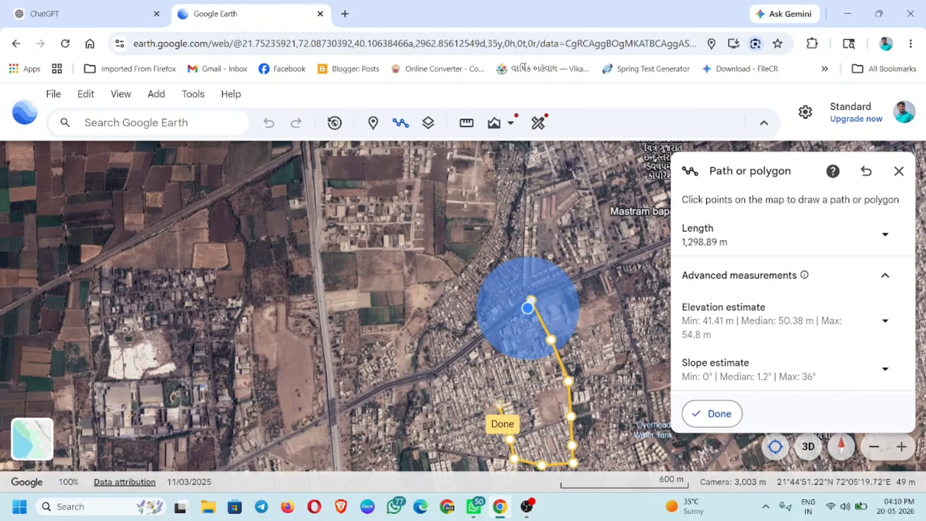
left_click(493, 389)
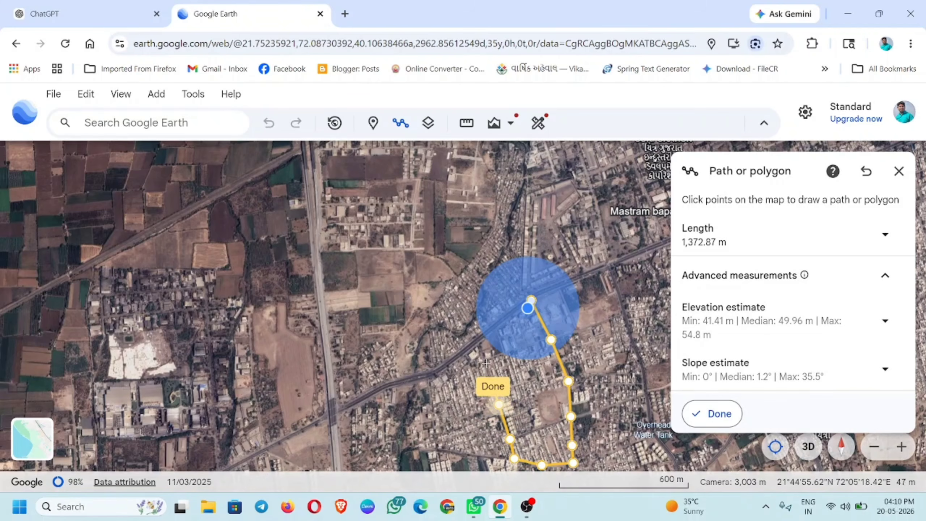
left_click(485, 358)
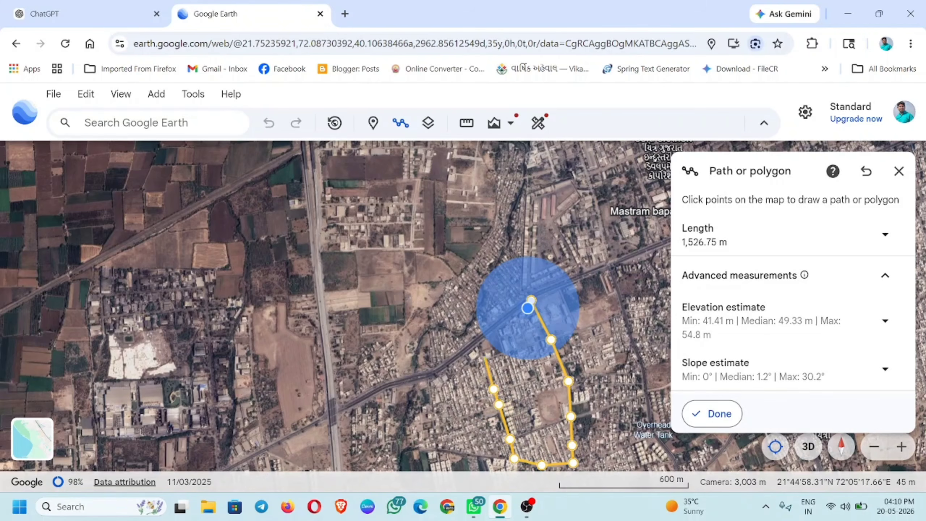
left_click(507, 349)
left_click(498, 327)
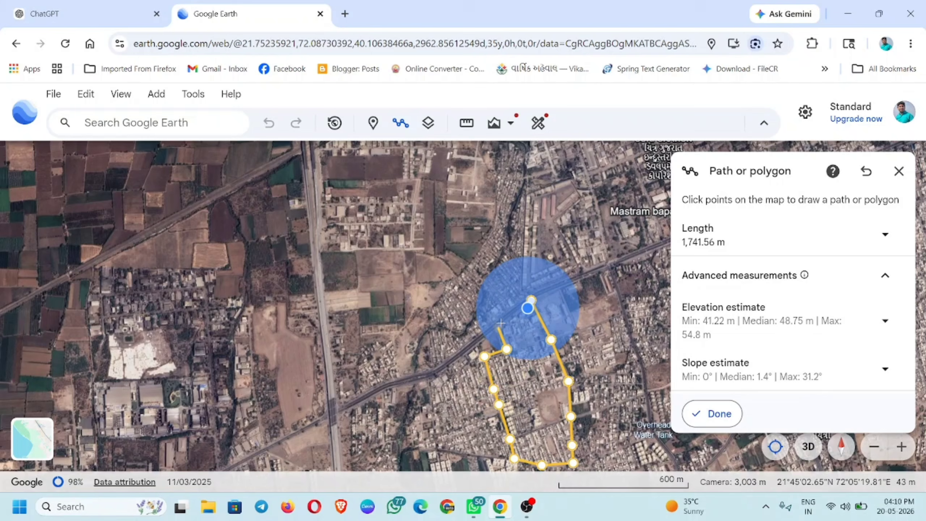
left_click(530, 299)
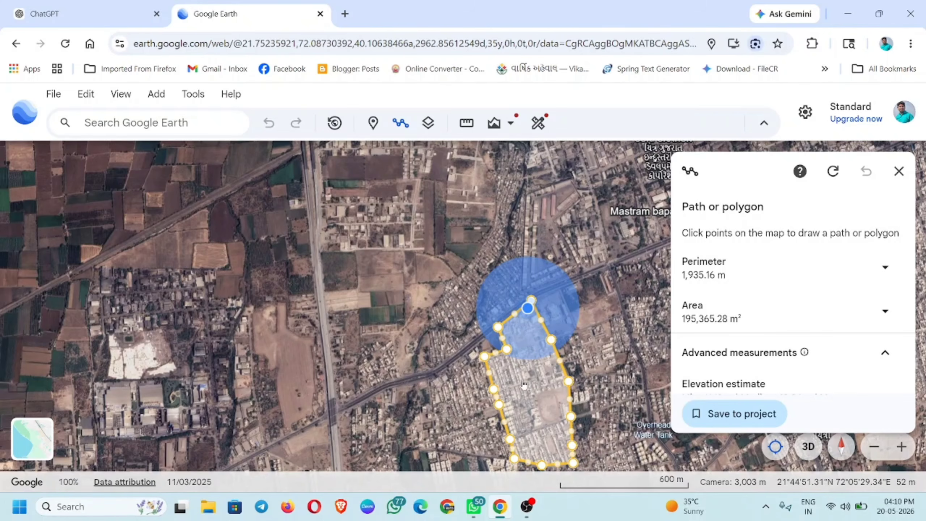
- Save the polygon to a new map and name the polygon "my map8"
left_click(734, 414)
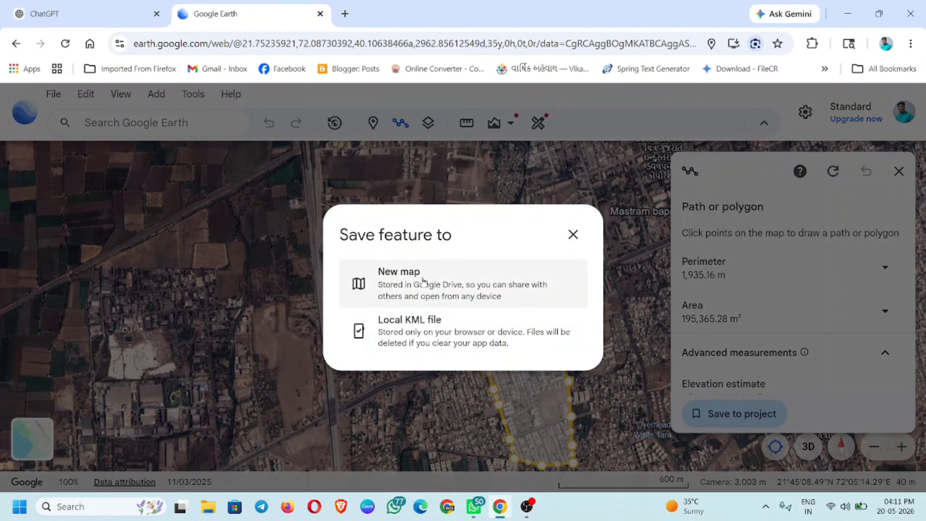
left_click(399, 288)
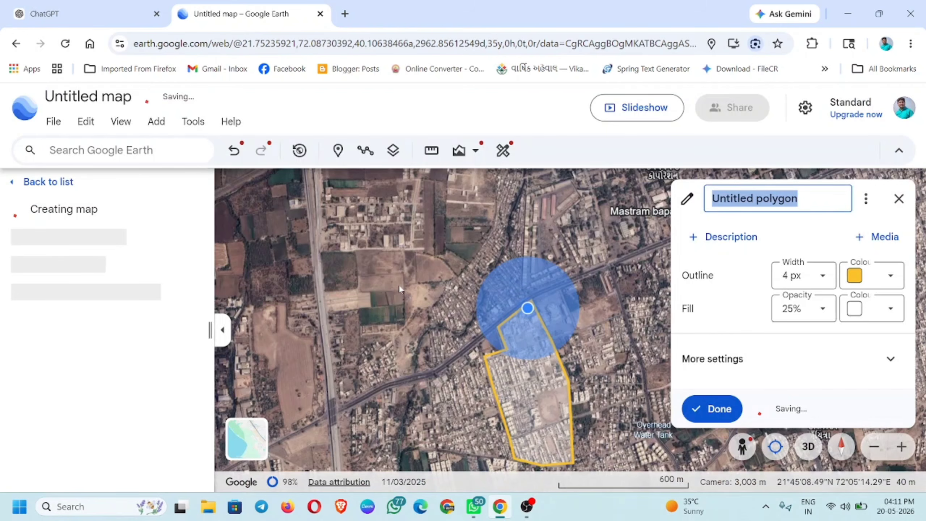
type("my map8")
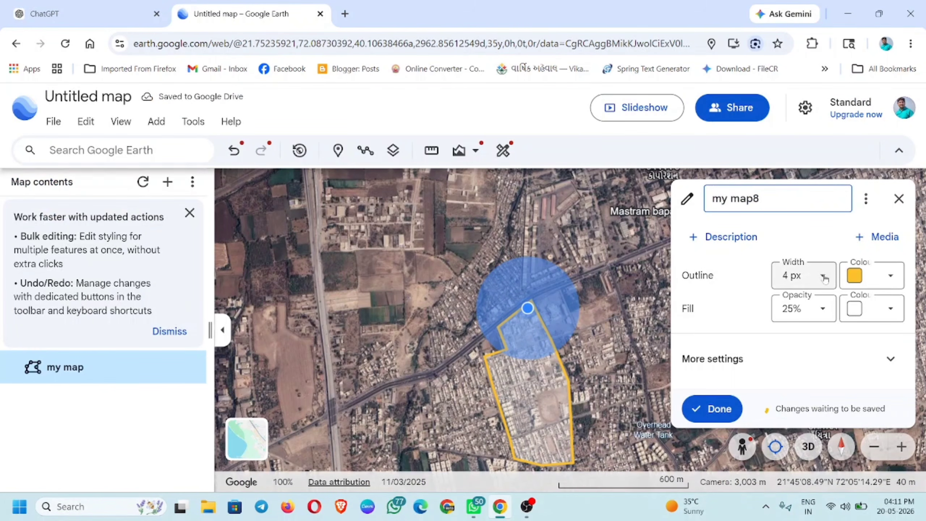
- Try a fill opacity of 100% on the polygon and set it back to 25%
left_click(823, 310)
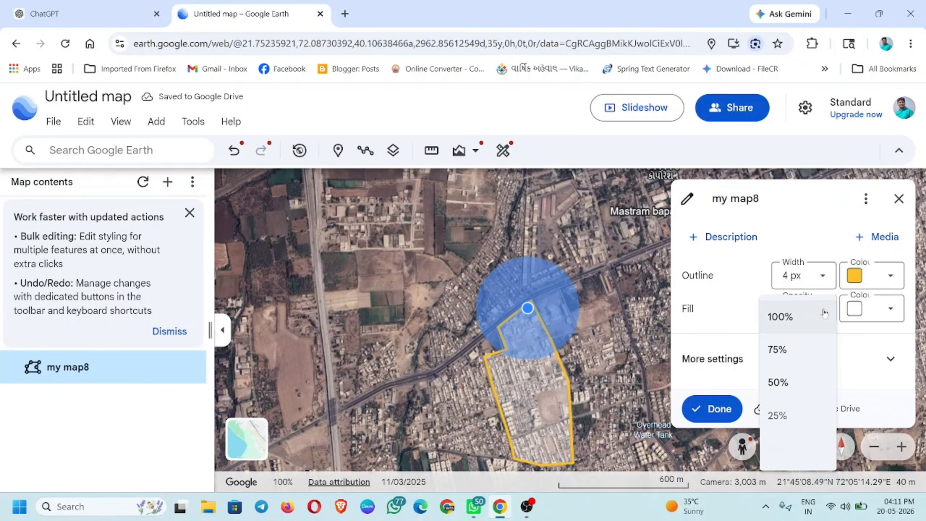
left_click(779, 324)
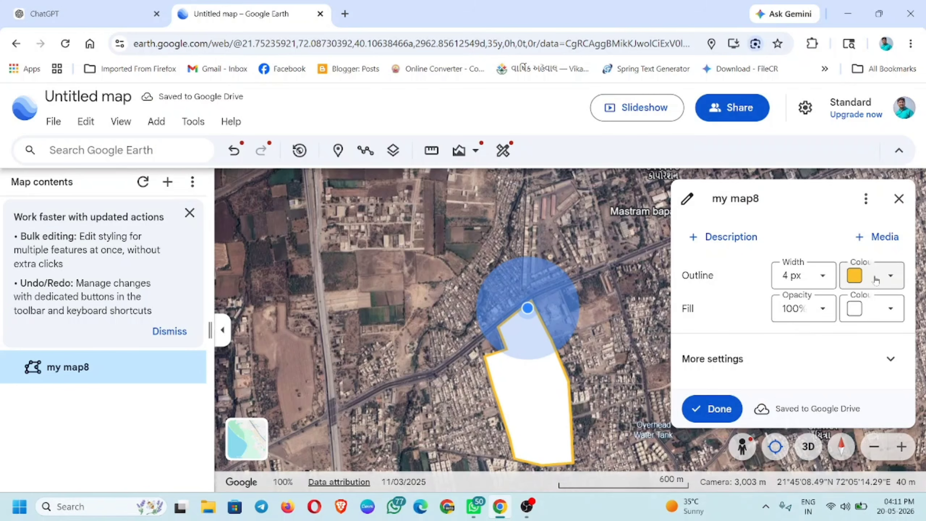
left_click(824, 313)
left_click(778, 413)
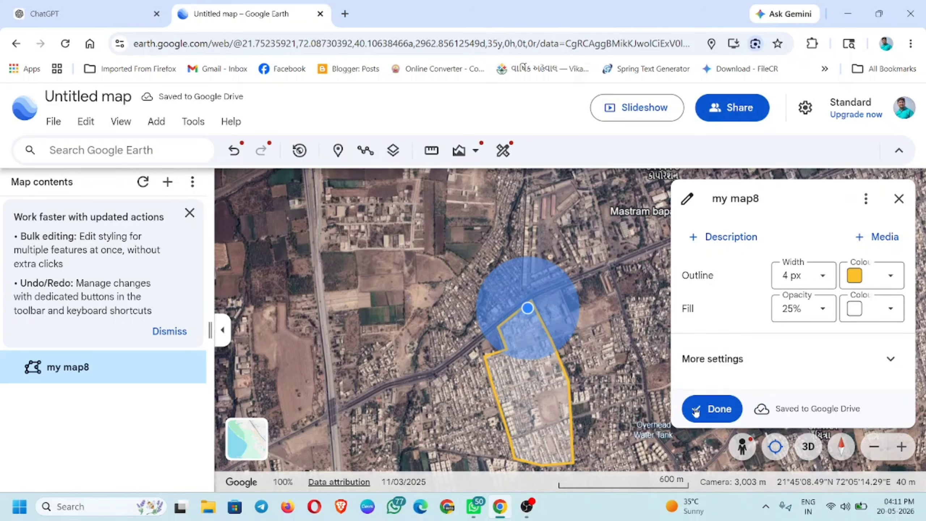
- Finish editing the polygon and capture a rectangular screenshot of the outlined neighbourhood and its surroundings
left_click(709, 415)
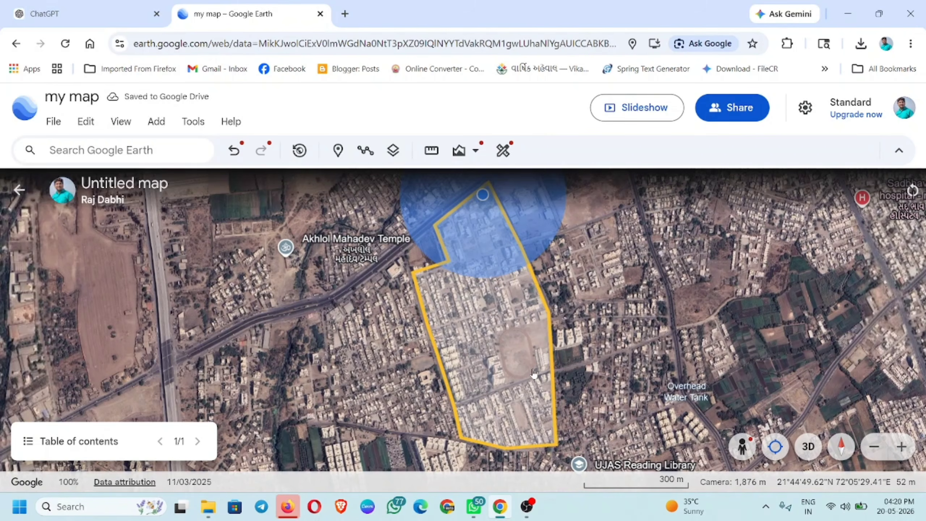
key("super+shift+s")
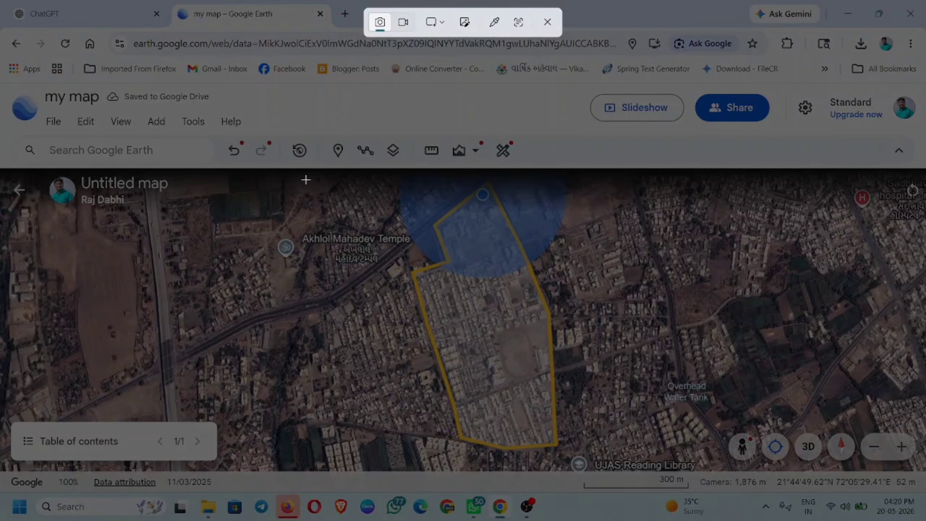
left_click_drag(291, 178, 661, 458)
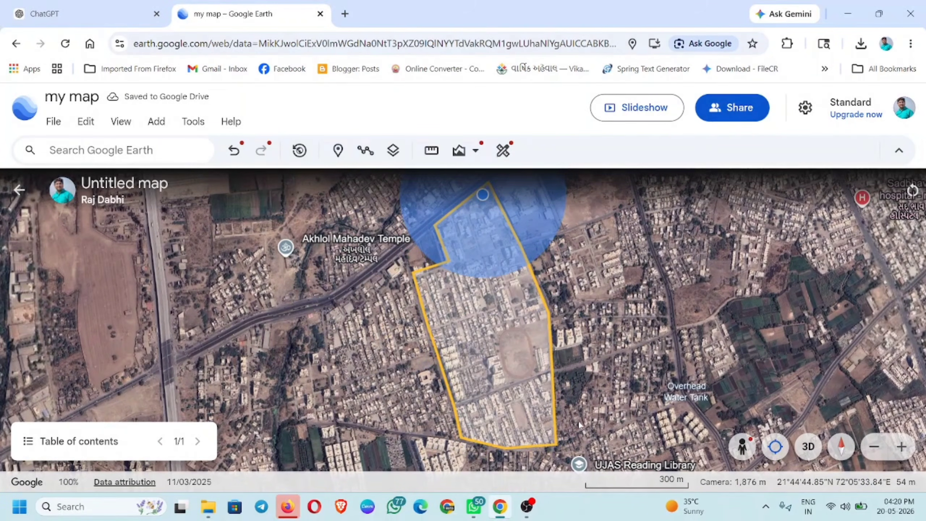
- Switch to ChatGPT, clear the leftover text from the prompt, and set the new chat to create an image
left_click(101, 14)
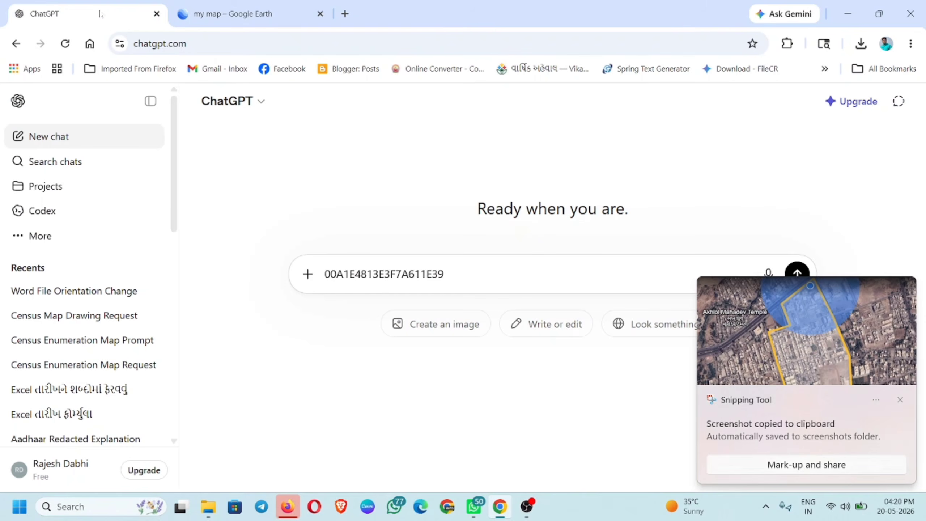
left_click_drag(445, 273, 319, 289)
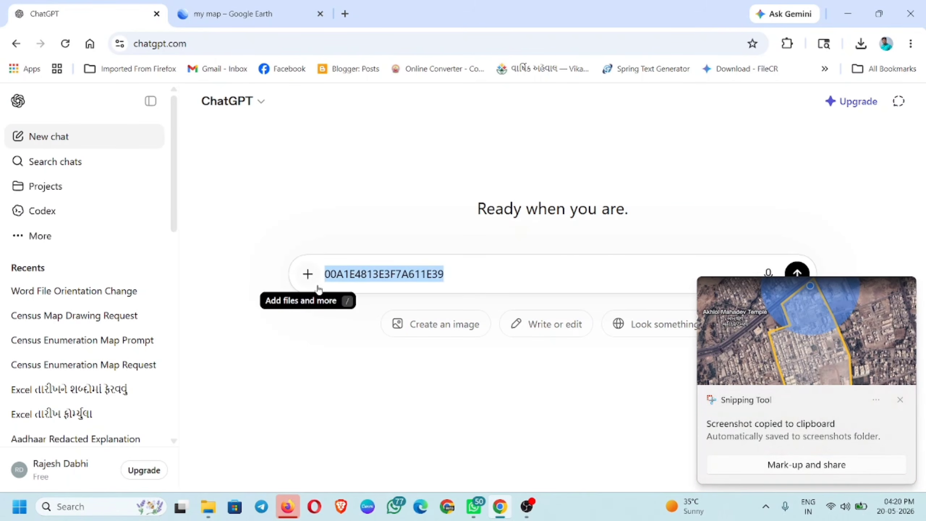
key("BackSpace")
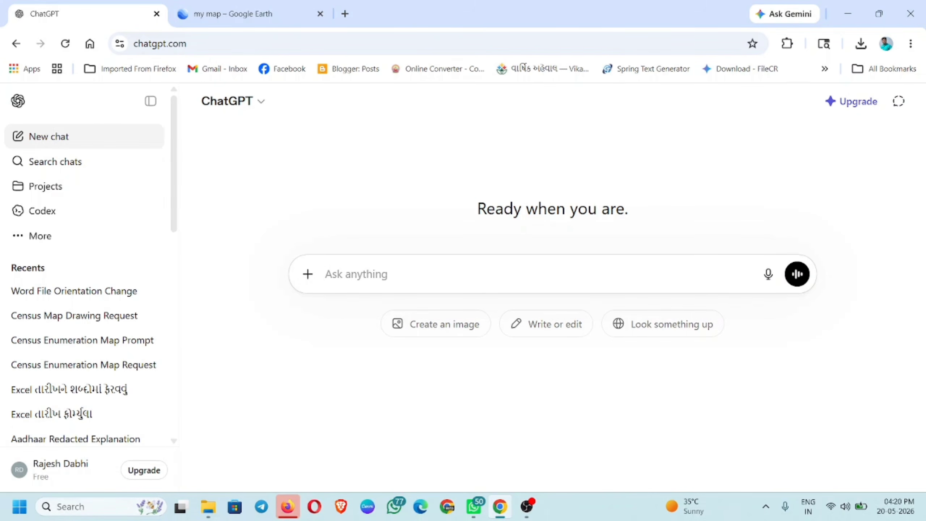
left_click(307, 279)
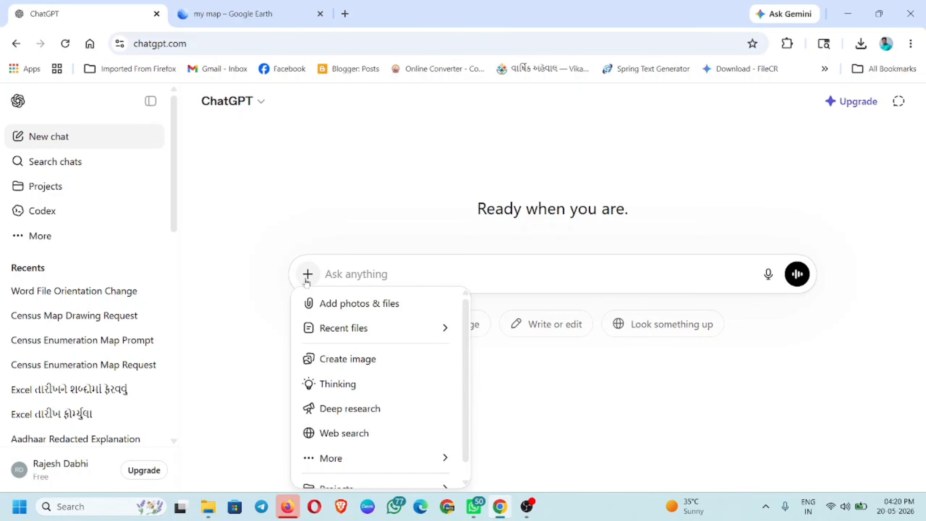
left_click(334, 362)
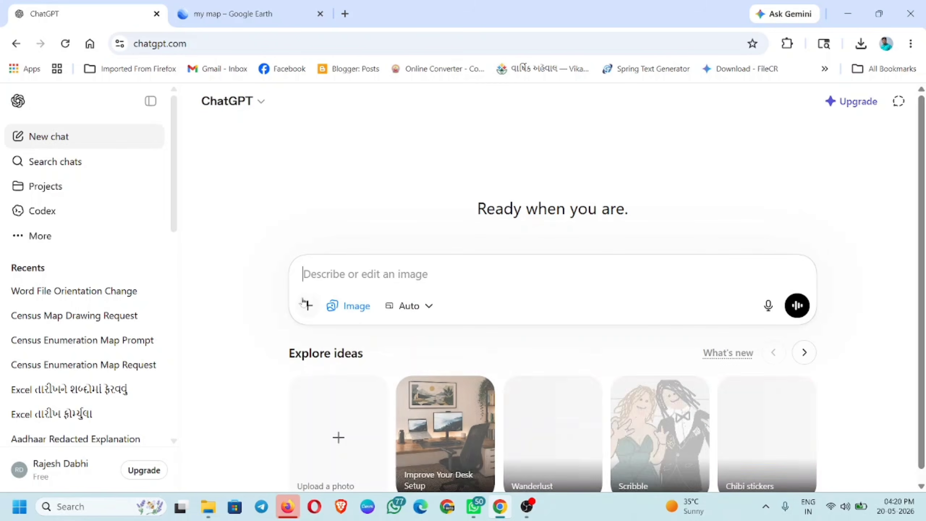
left_click(308, 306)
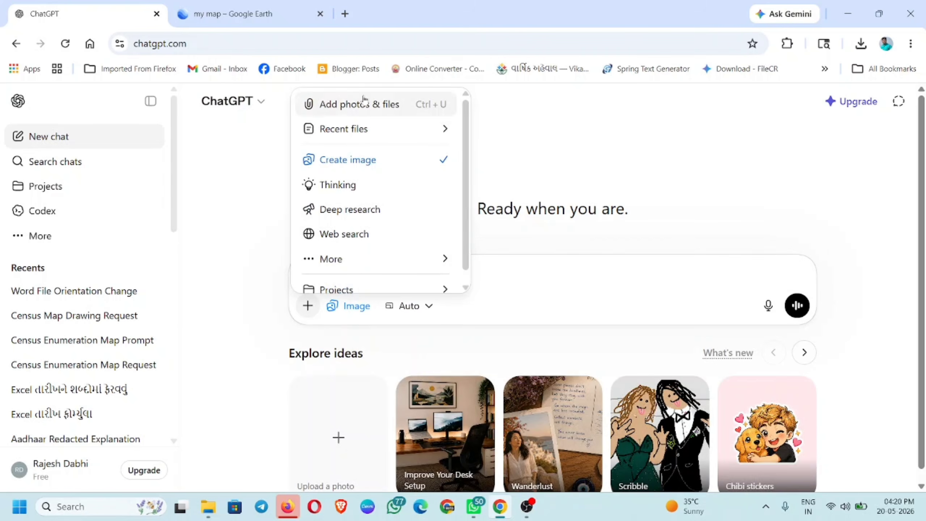
left_click(347, 105)
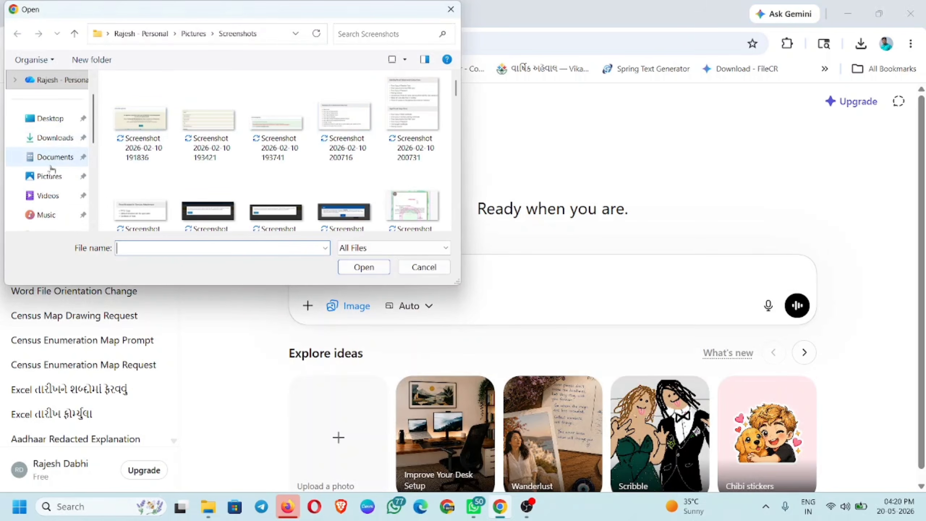
left_click(50, 176)
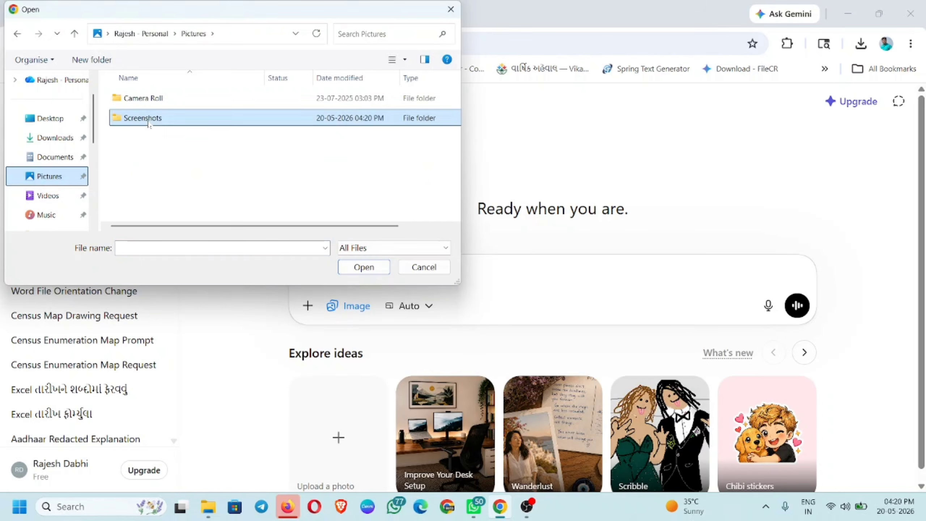
double_click(146, 118)
left_click_drag(456, 92, 439, 250)
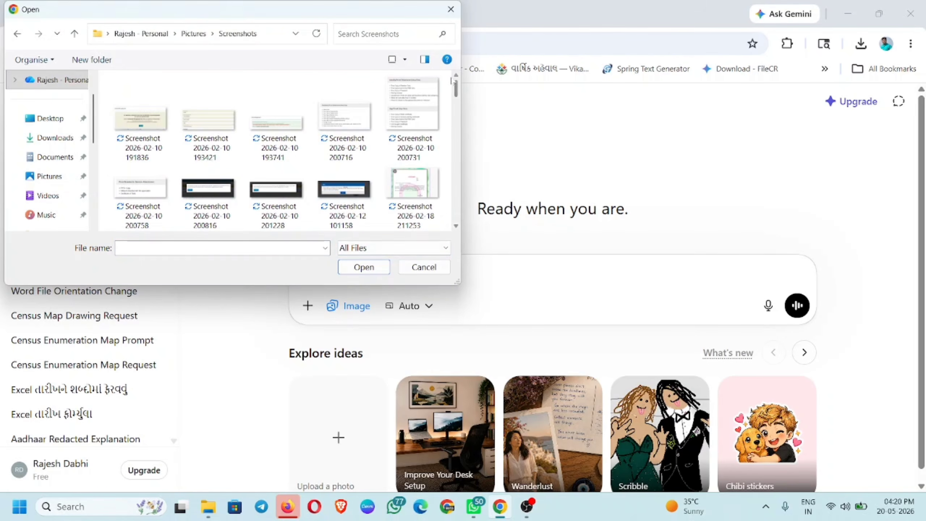
left_click_drag(455, 89, 456, 213)
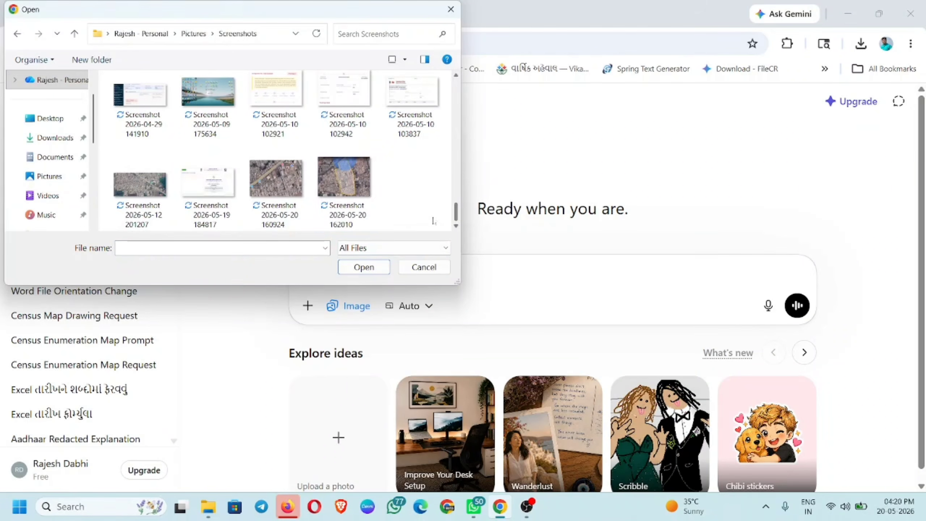
left_click(335, 182)
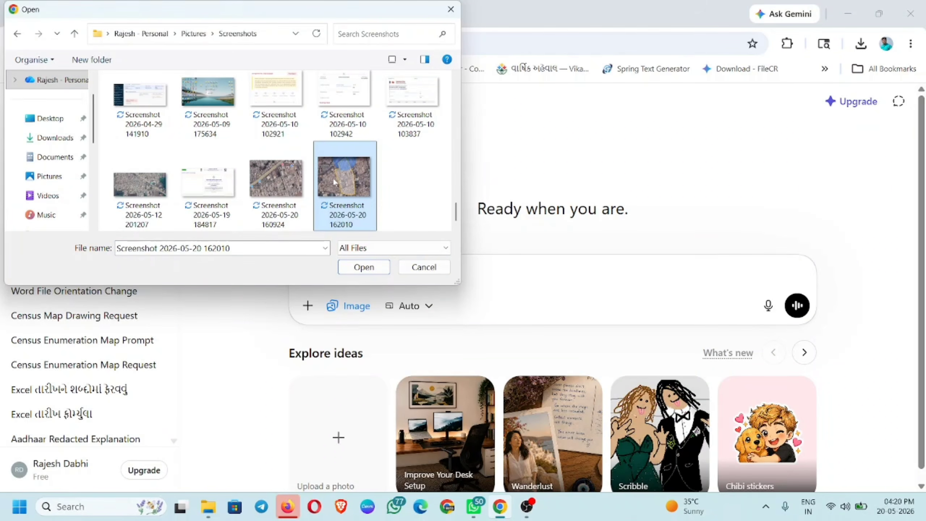
left_click(358, 267)
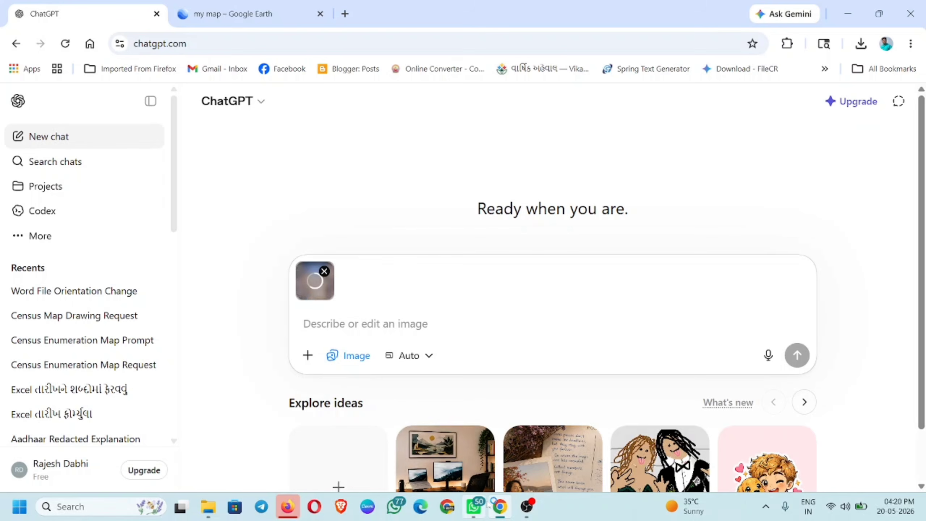
- Switch to WhatsApp and expand the full text of the latest message containing the Indian Census Enumeration Sketch Map prompt
mouse_move(476, 508)
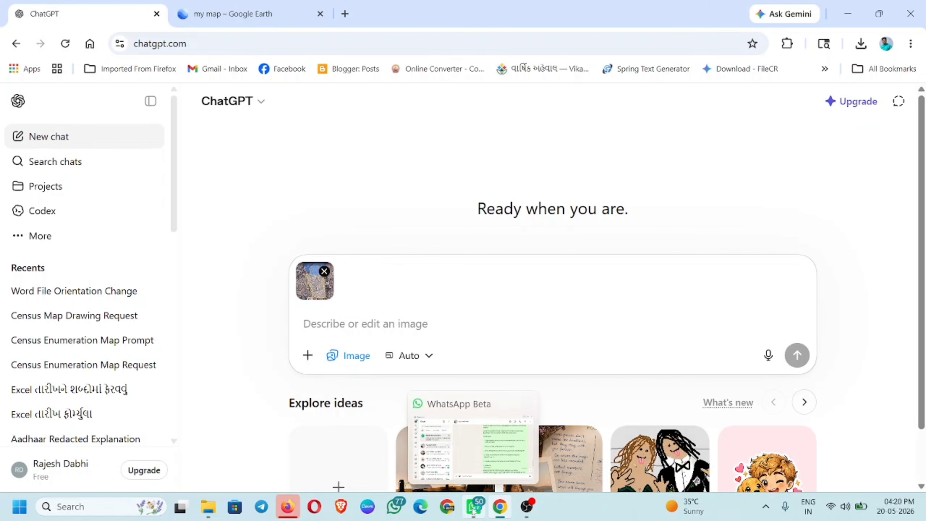
left_click(474, 508)
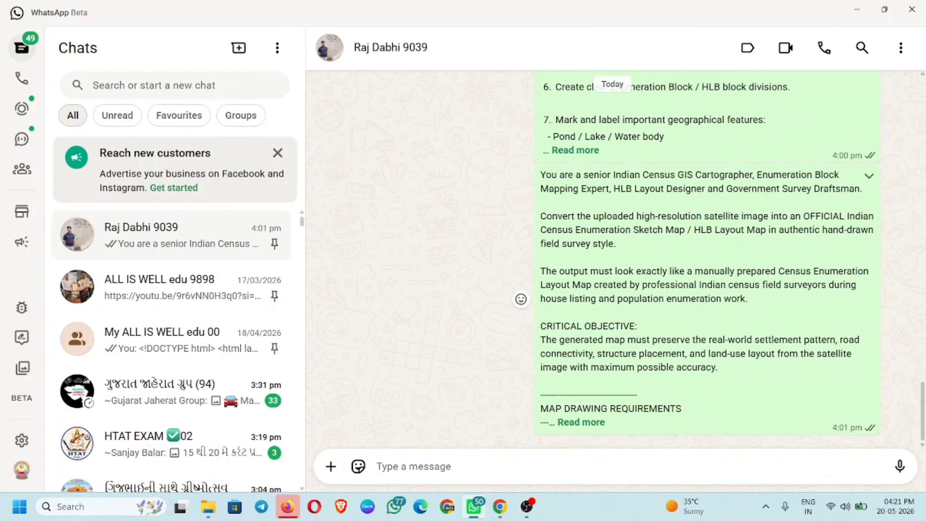
scroll(537, 315, "up", 3)
scroll(538, 315, "down", 4)
left_click(572, 421)
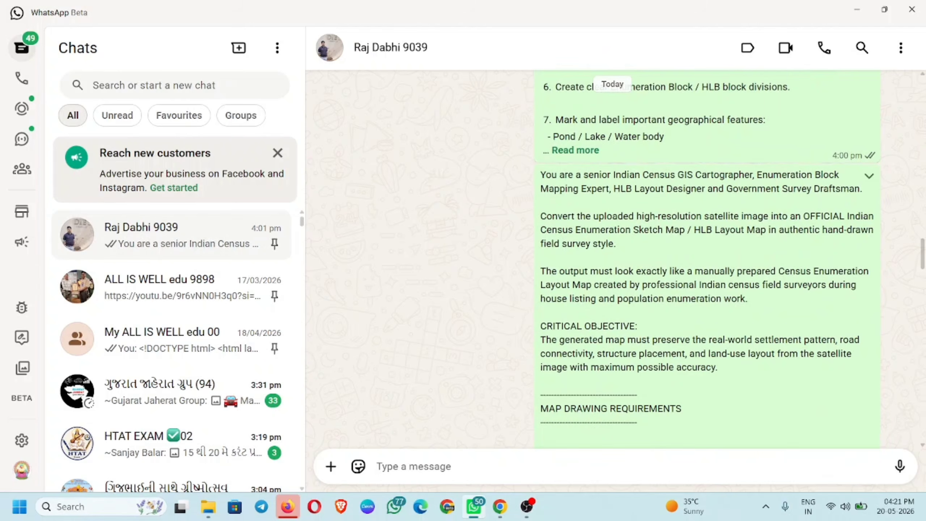
- Expand the remaining hidden text of the senior Indian Census GIS Cartographer prompt message through to its end
mouse_move(540, 175)
left_mouse_down()
mouse_move(609, 188)
mouse_move(654, 412)
left_mouse_up()
left_click_drag(650, 346, 646, 392)
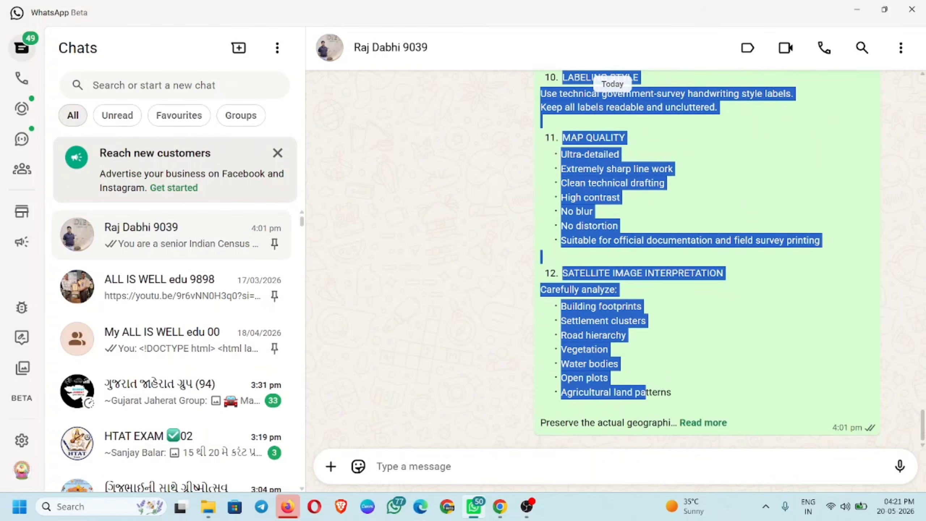
left_click(701, 423)
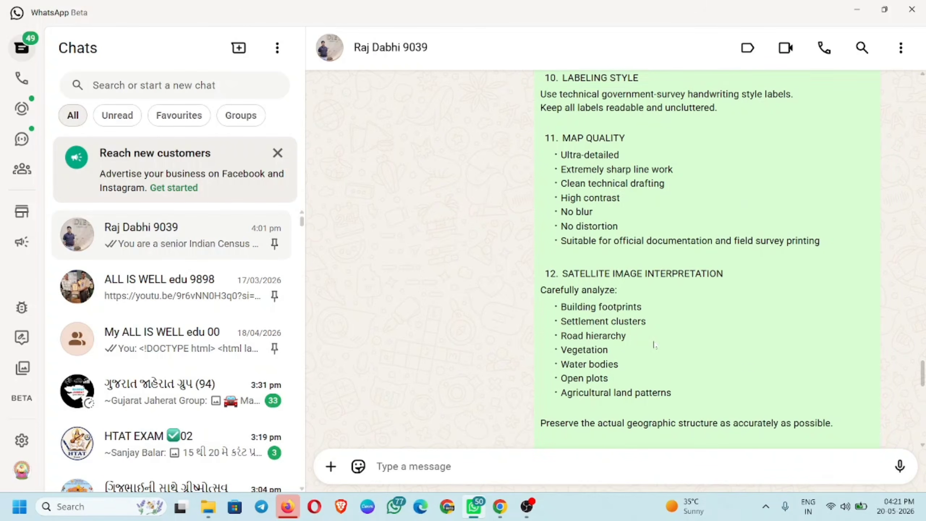
scroll(653, 344, "down", 10)
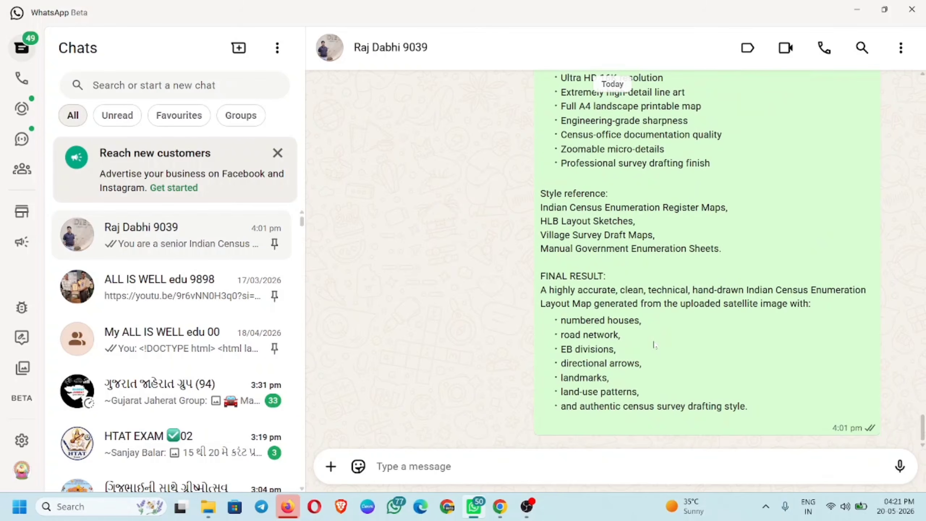
- Copy the entire message that begins with "You are a senior Indian Census GIS Cartographer"
scroll(629, 265, "up", 15)
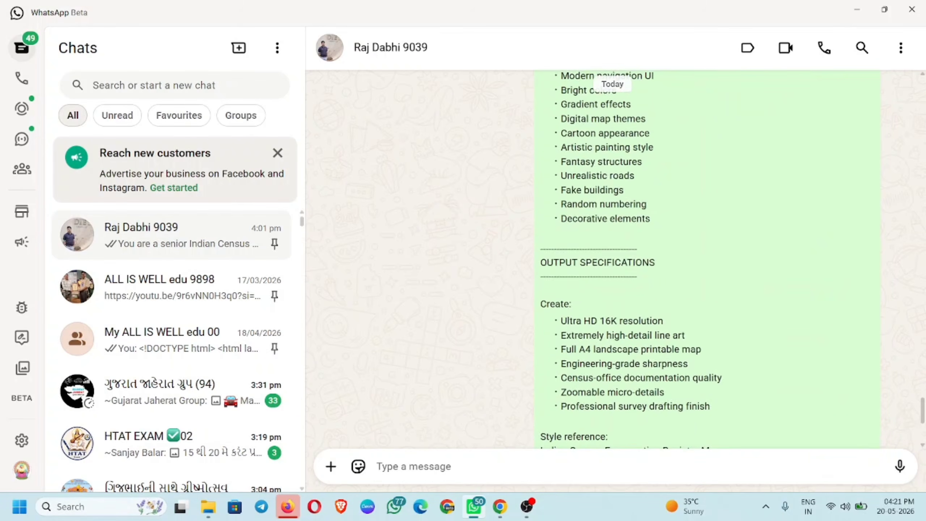
scroll(630, 266, "up", 15)
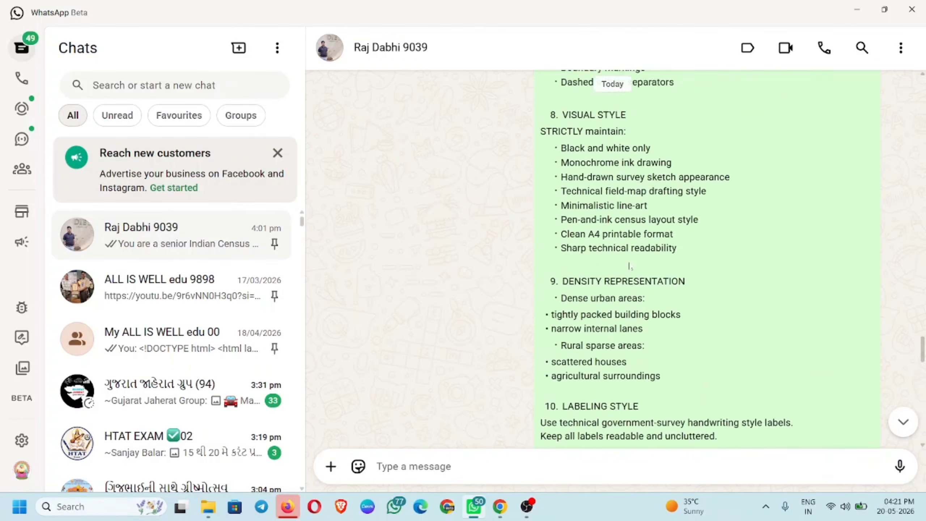
scroll(630, 266, "up", 12)
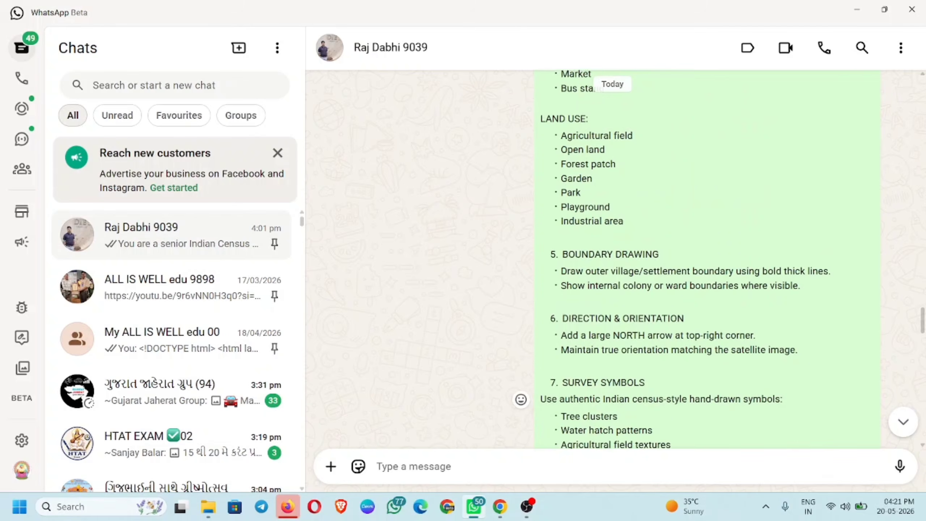
scroll(629, 266, "up", 12)
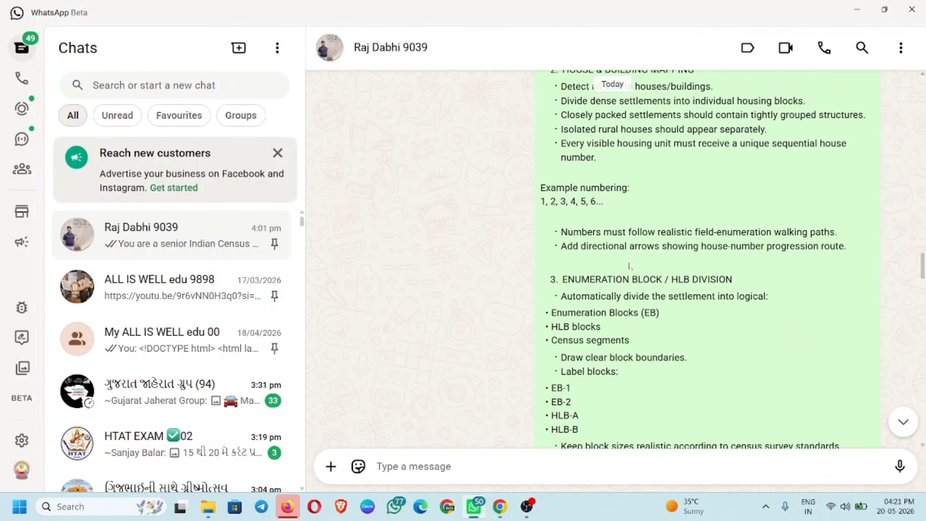
scroll(629, 266, "up", 12)
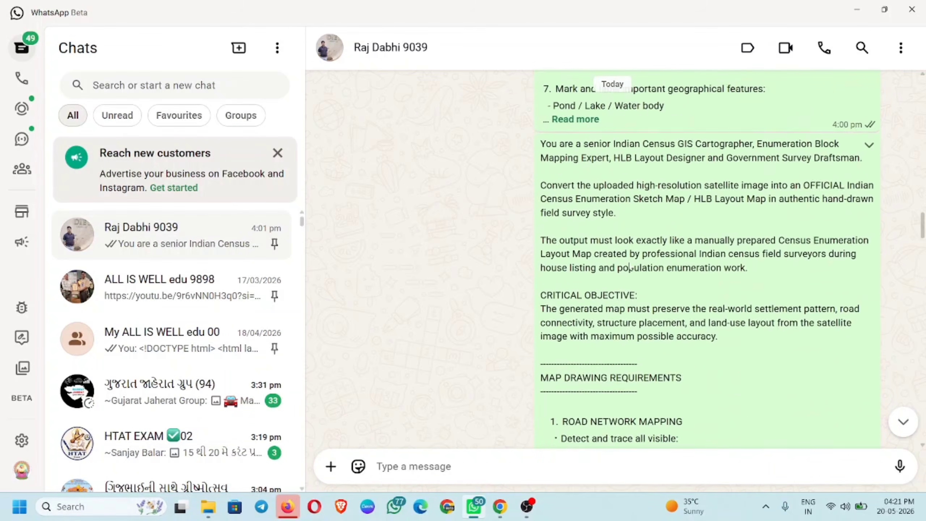
scroll(629, 266, "down", 4)
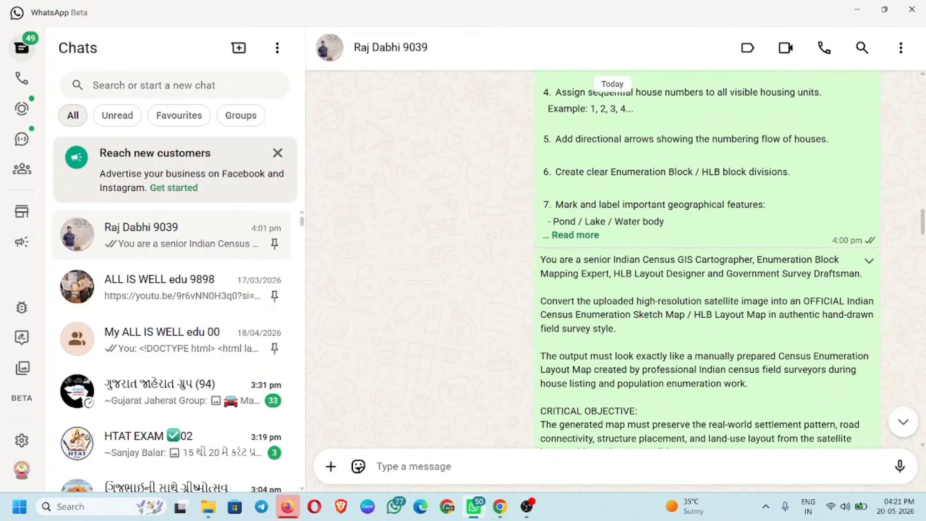
right_click(641, 295)
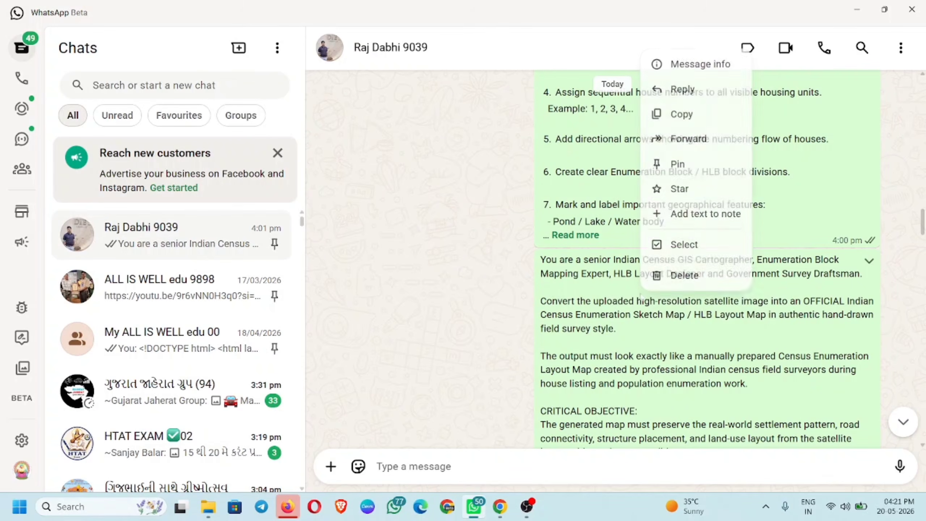
left_click(681, 114)
- Switch to ChatGPT, paste the copied prompt alongside the attached screenshot, and submit the image request
left_click(500, 507)
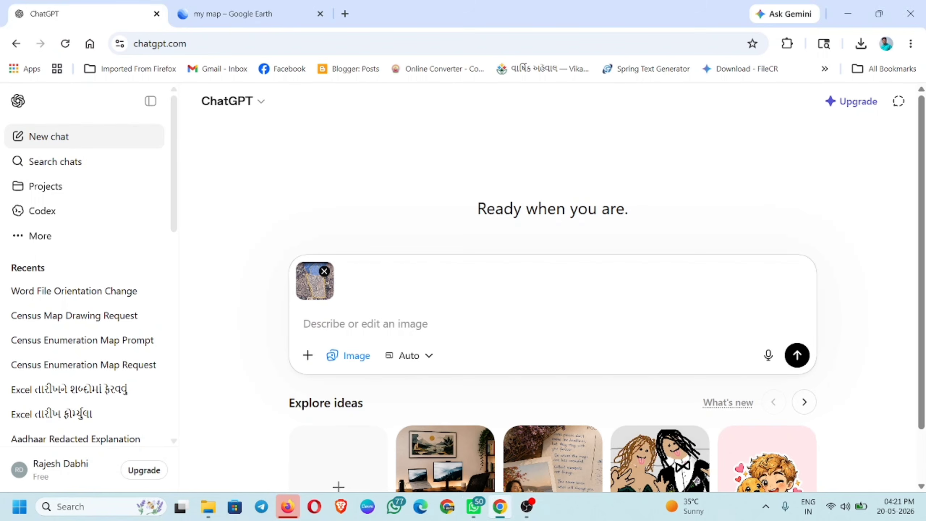
key("ctrl+v")
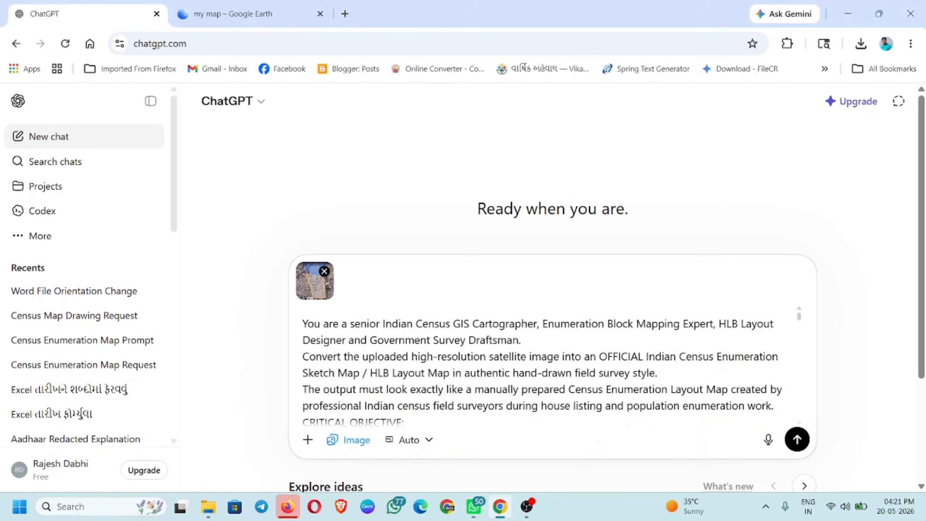
scroll(547, 364, "down", 15)
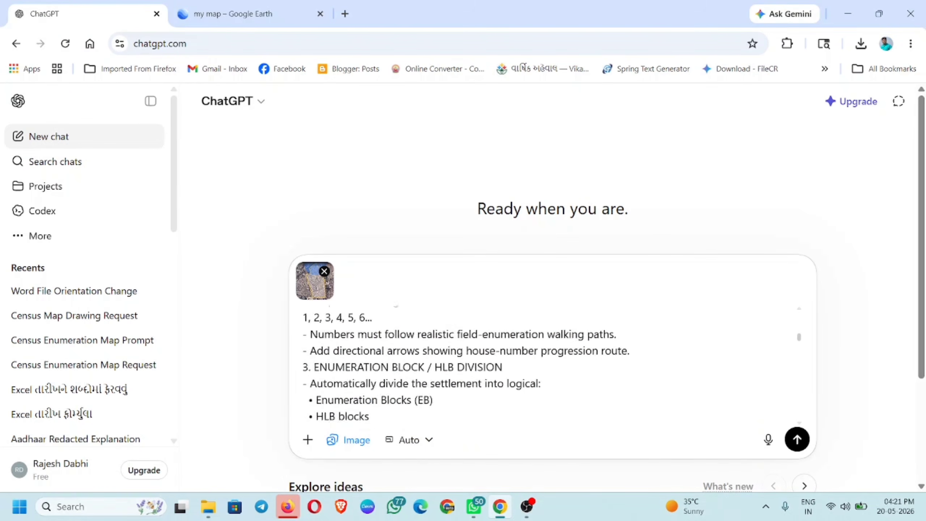
scroll(453, 347, "down", 10)
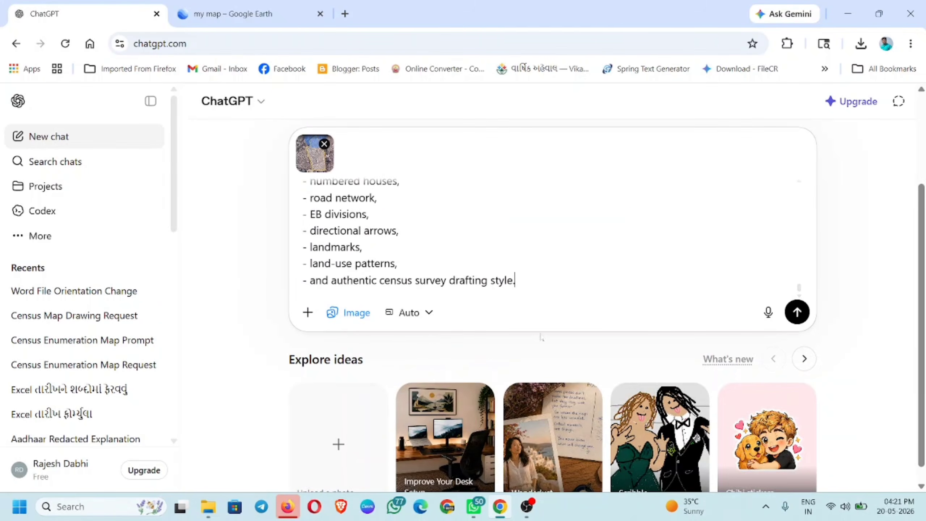
left_click(797, 313)
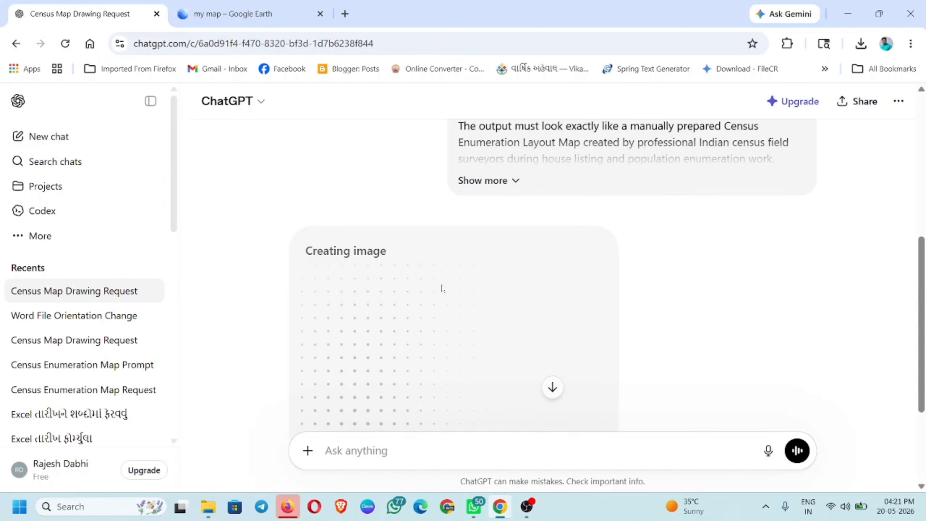
- Open the generated census map in the full image view, download it, and return to the chat
type("78")
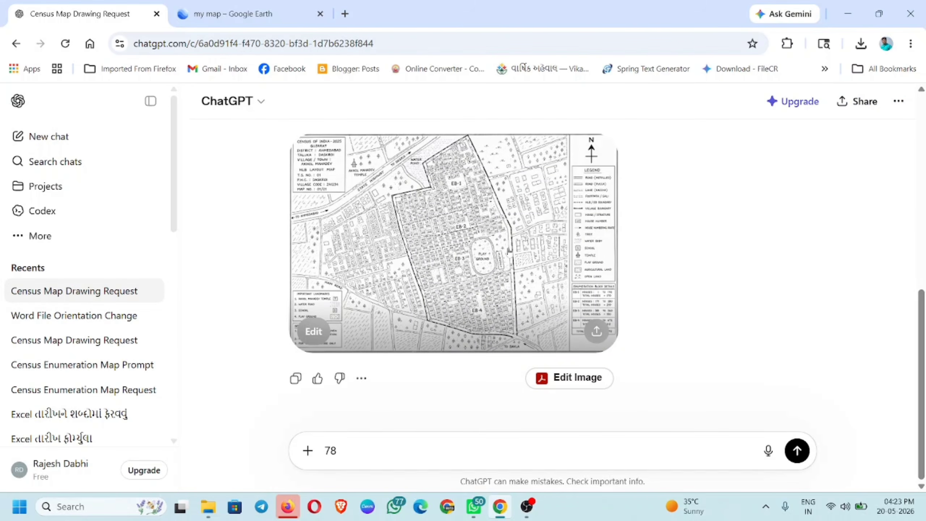
left_click(506, 309)
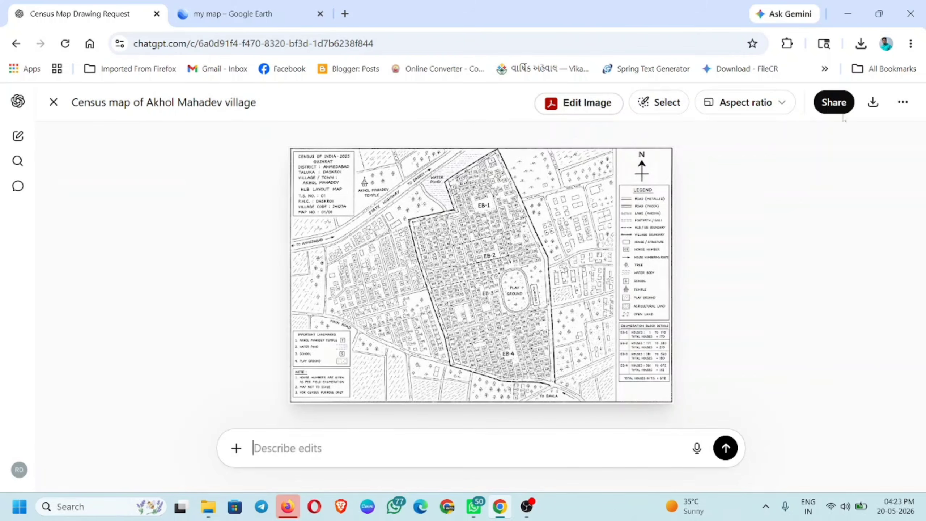
left_click(874, 103)
left_click(53, 102)
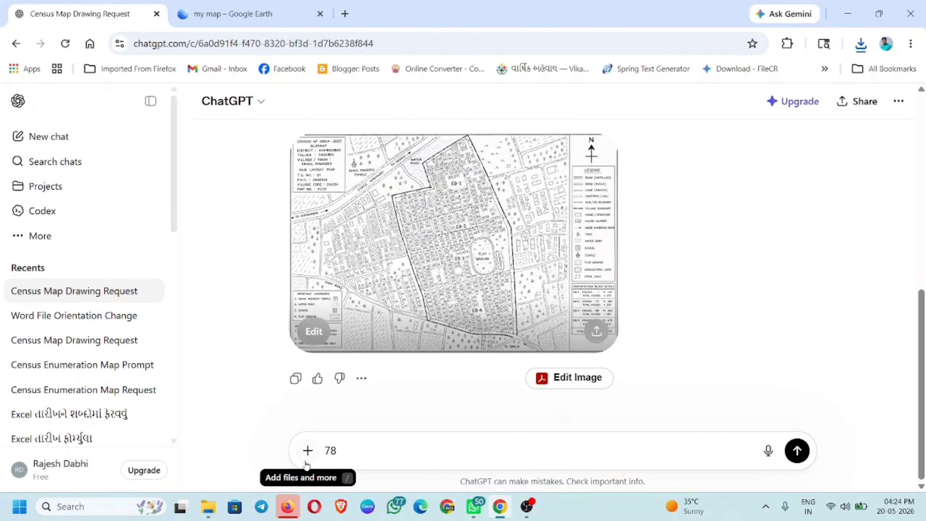
- Clear the leftover text from the prompt, set the follow-up to create an image, and attach another satellite image
key("BackSpace")
key("BackSpace")
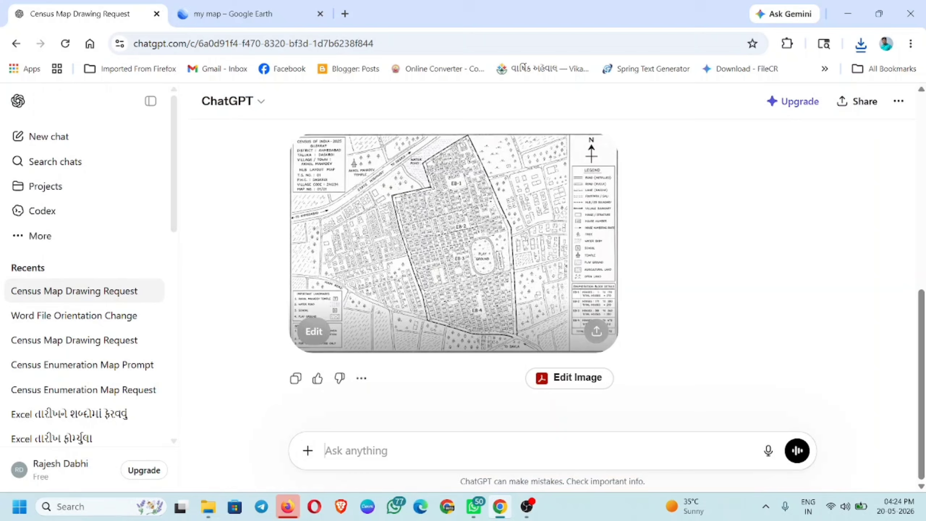
left_click(307, 451)
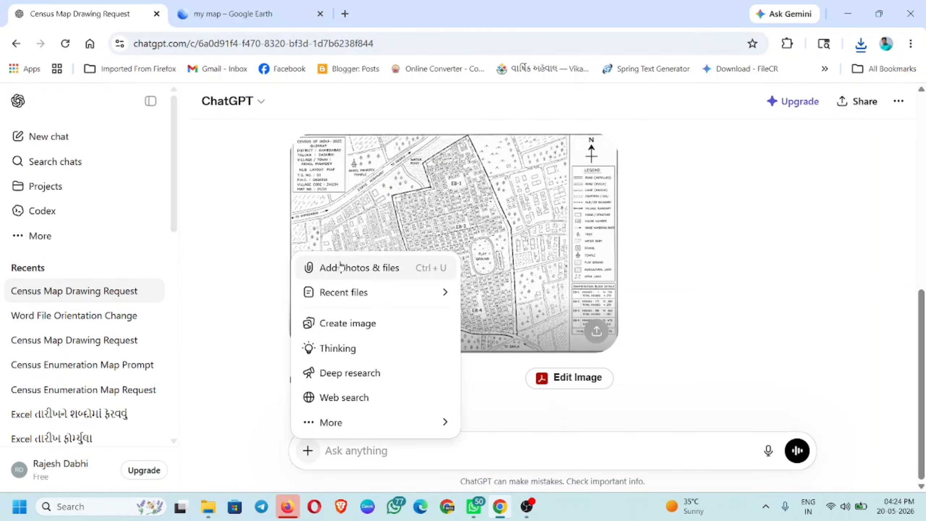
left_click(327, 324)
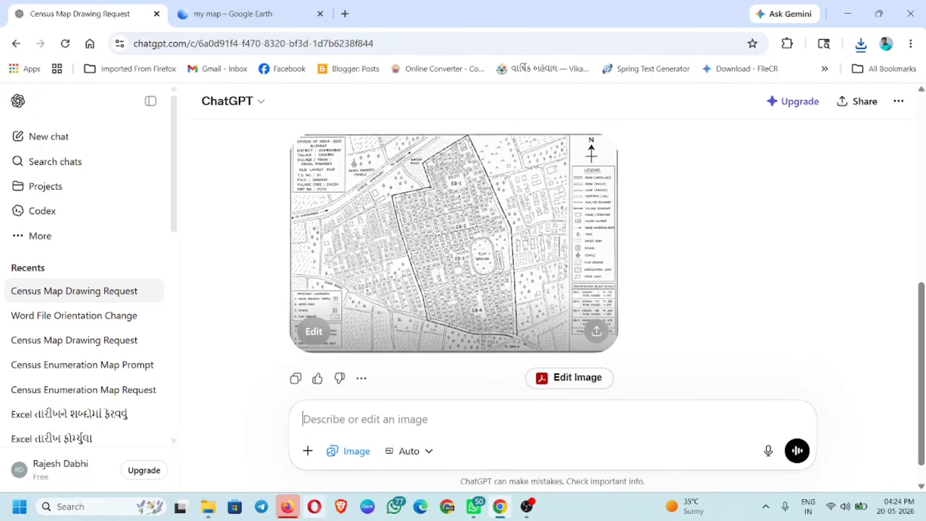
left_click(307, 451)
left_click(351, 276)
type("8")
- Switch to WhatsApp and copy the message headed "વસ્તી ગણતરી માટે ઉપયોગી Prompt"
left_click(473, 506)
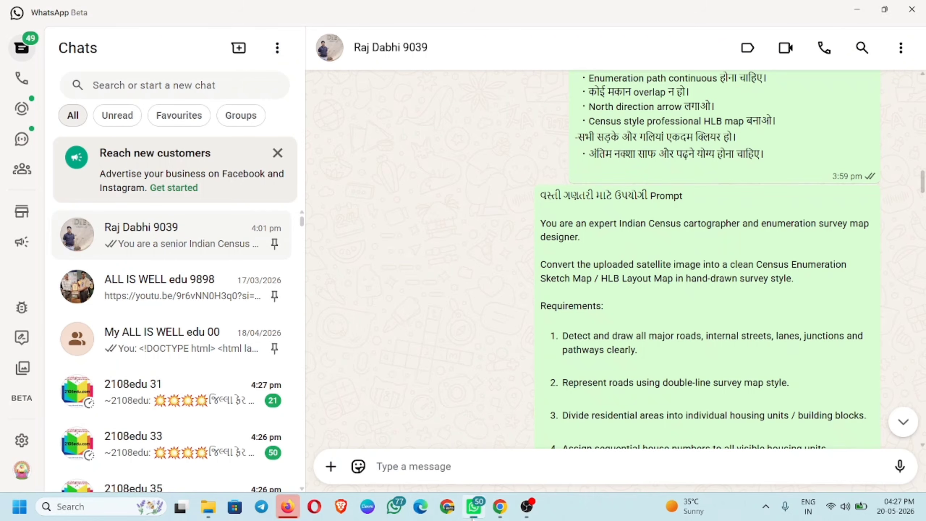
right_click(635, 240)
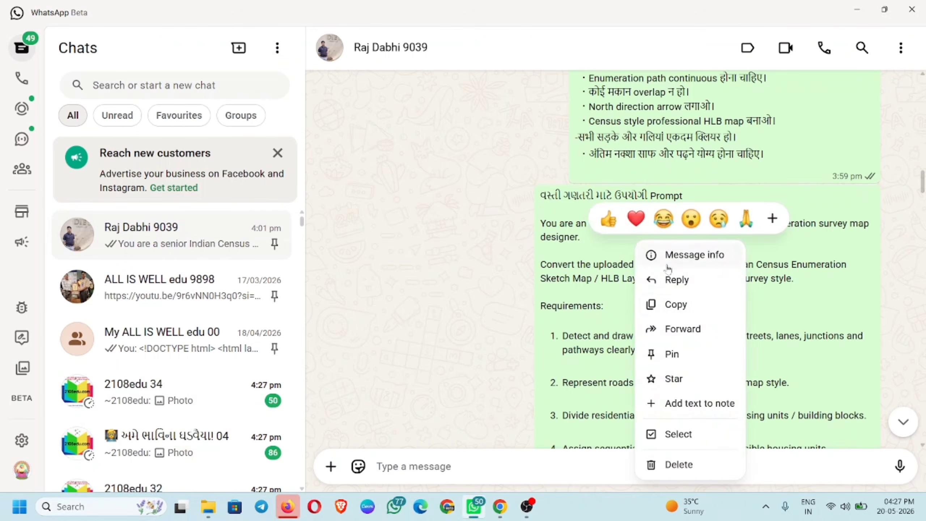
left_click(674, 306)
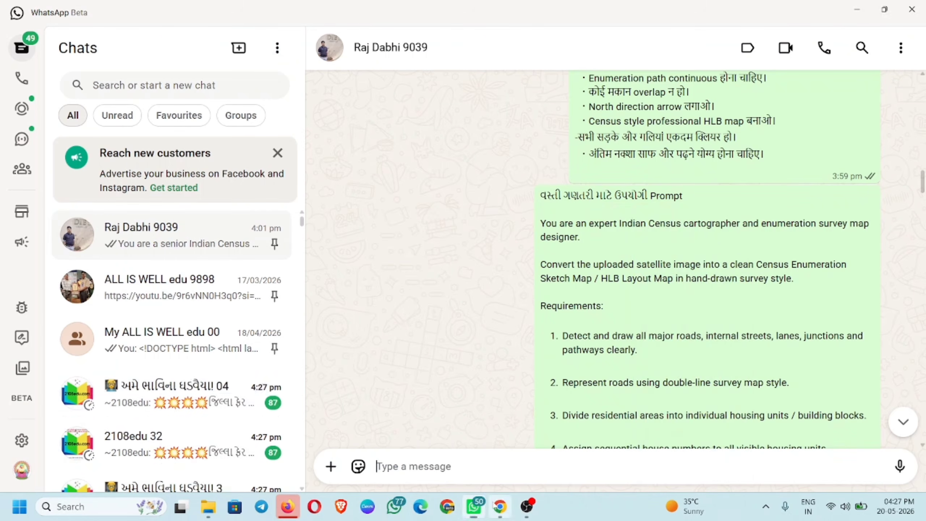
- Return to ChatGPT and replace the stray character in the prompt with the copied Census cartographer text
key("alt+Tab")
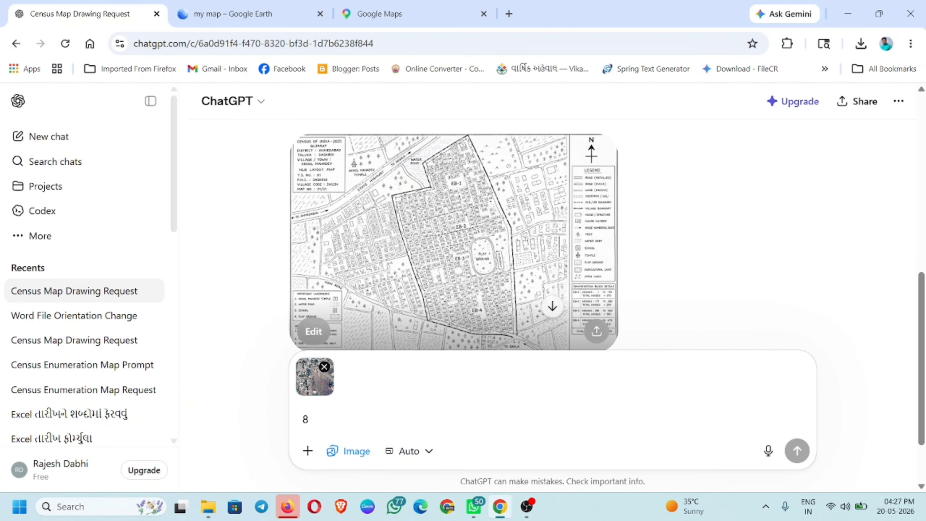
key("BackSpace")
key("ctrl+v")
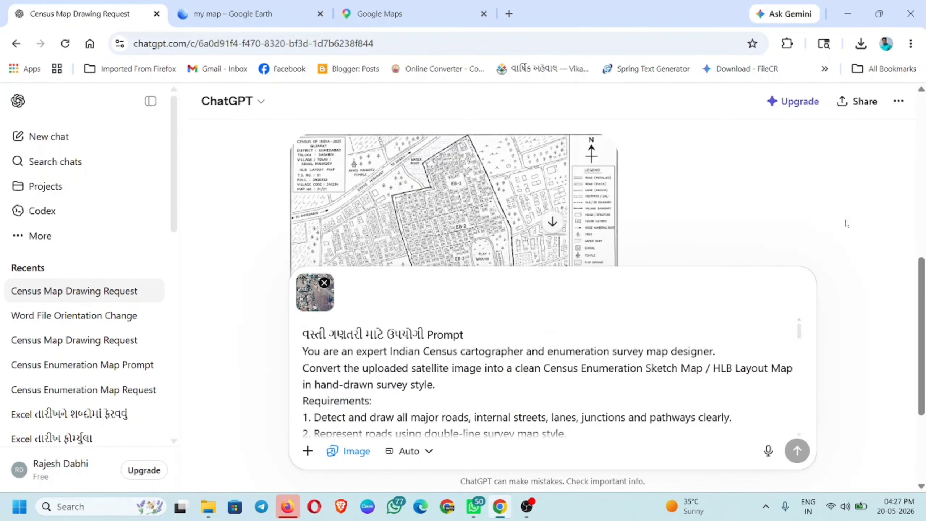
- Delete the Gujarati heading line from the pasted prompt and submit the image request with the attached satellite image
scroll(846, 223, "up", 5)
scroll(547, 375, "down", 3)
scroll(547, 375, "up", 4)
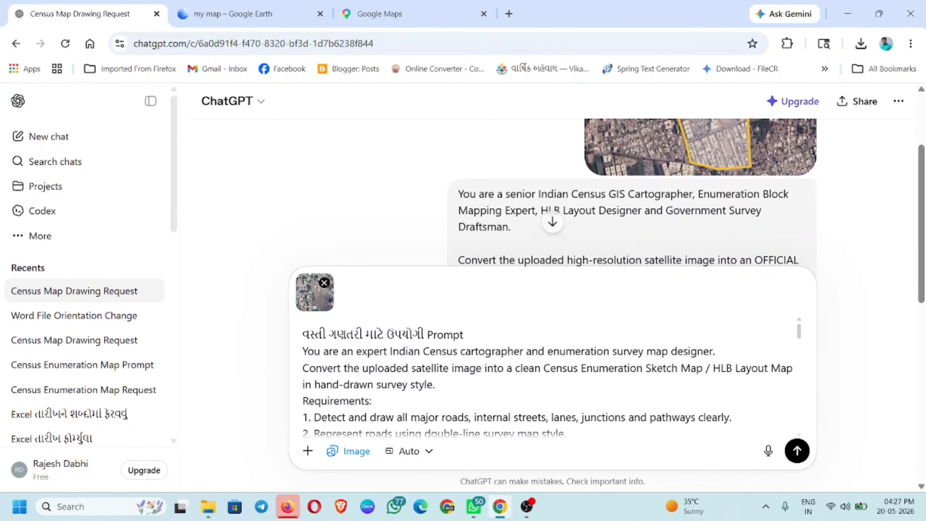
left_click_drag(466, 334, 288, 344)
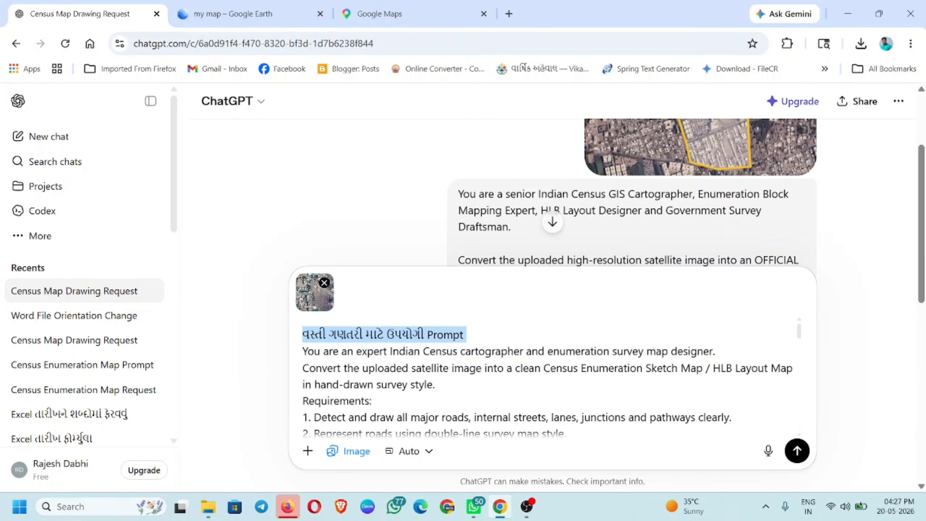
key("BackSpace")
scroll(547, 376, "down", 10)
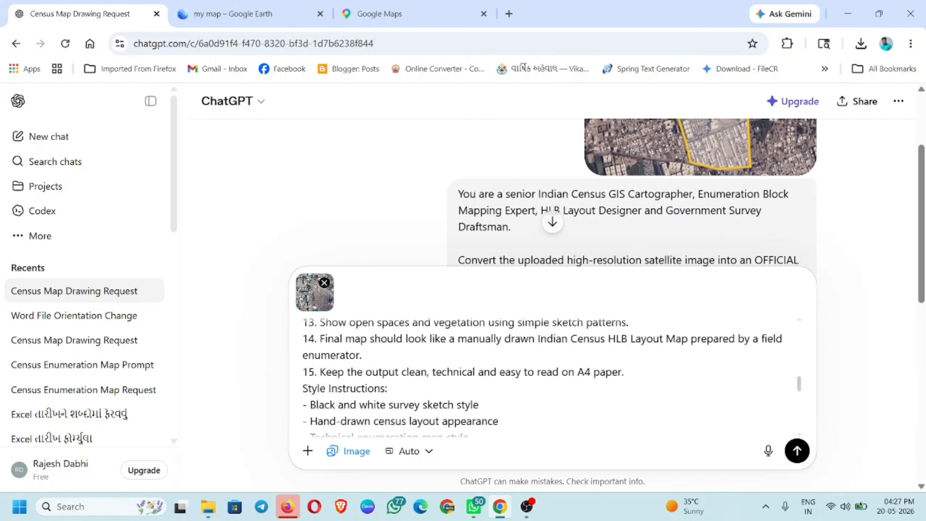
scroll(547, 376, "down", 5)
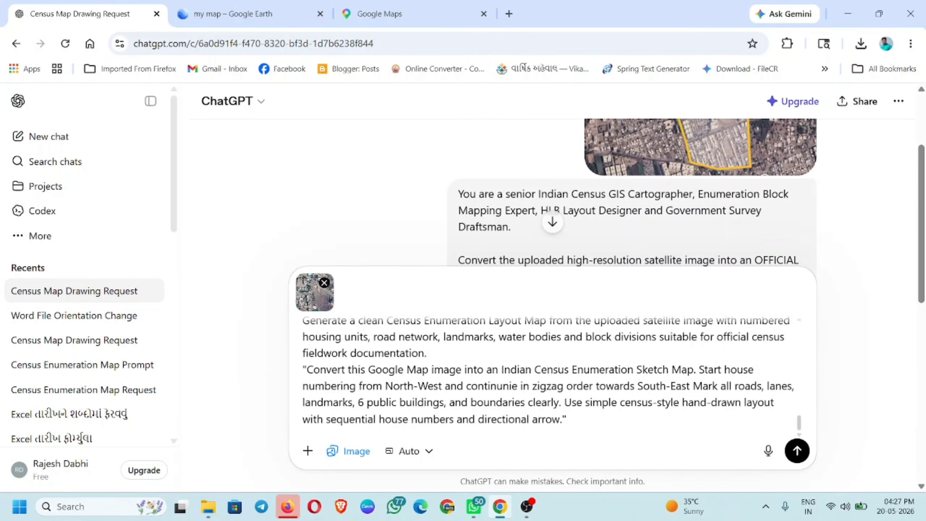
left_click(795, 452)
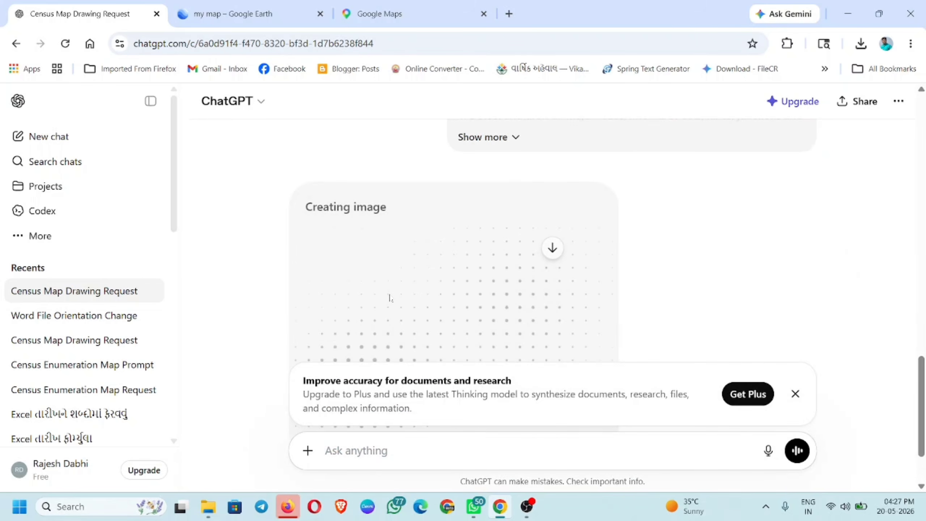
- Examine the downloaded map ChatGPT Image May 20, 2026, 04_31_54 PM.png in Photos, close it, and clear the leftover prompt text
type("8")
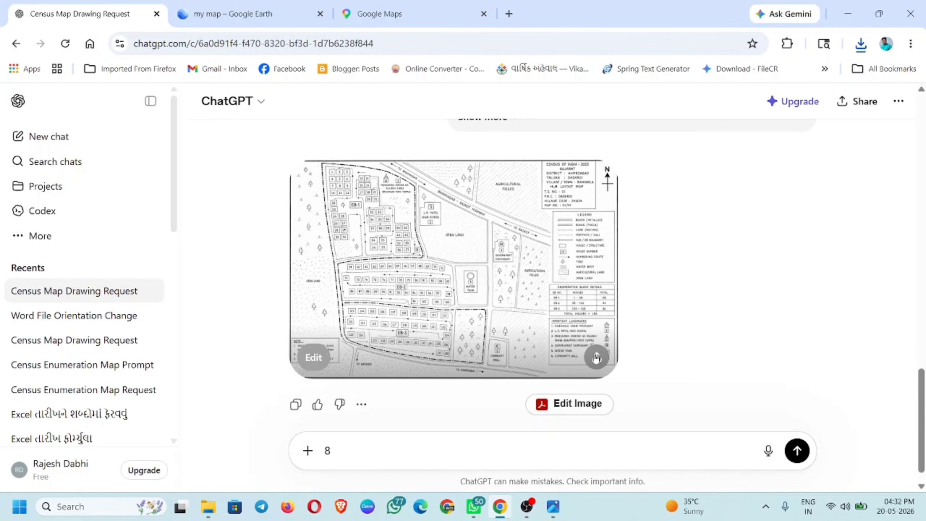
left_click(553, 506)
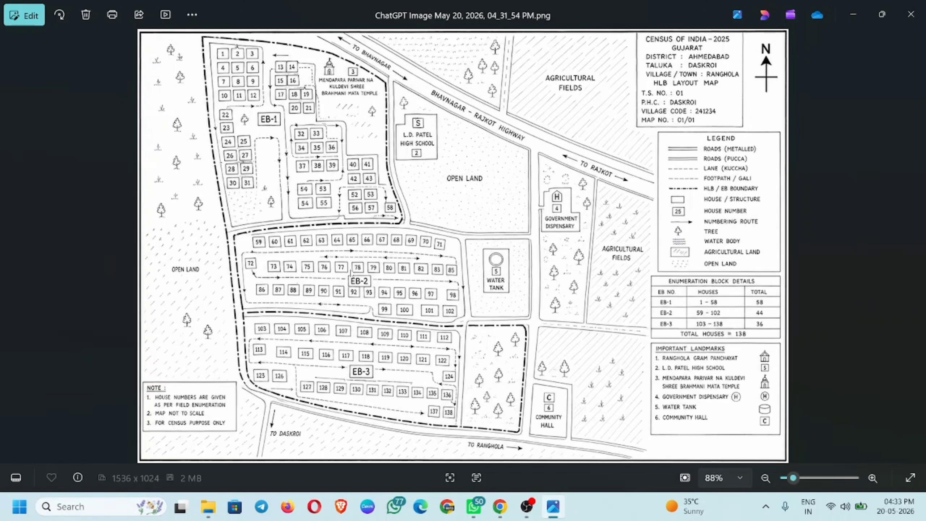
left_click(911, 14)
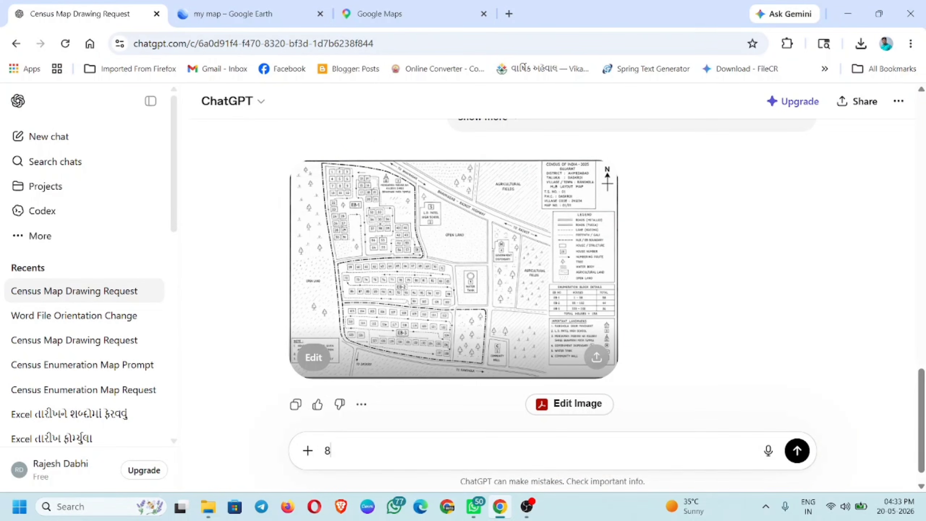
key("BackSpace")
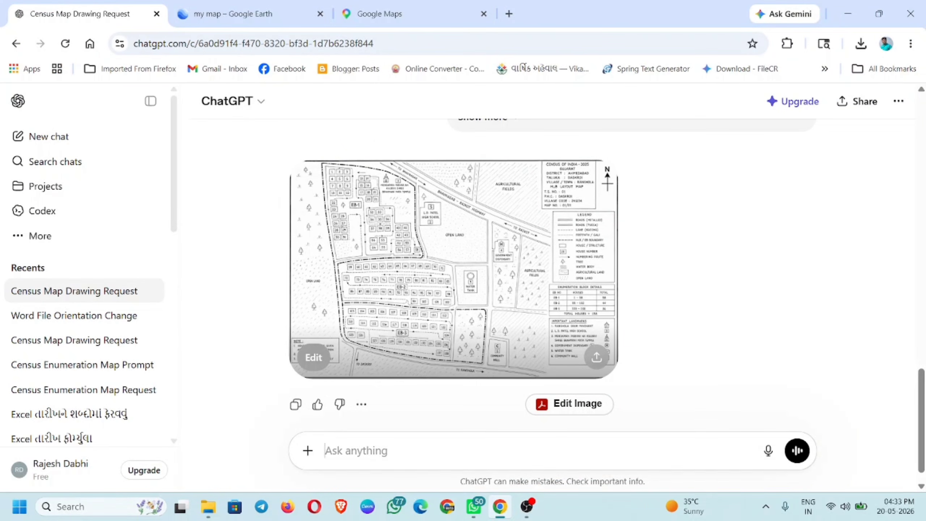
left_click(308, 451)
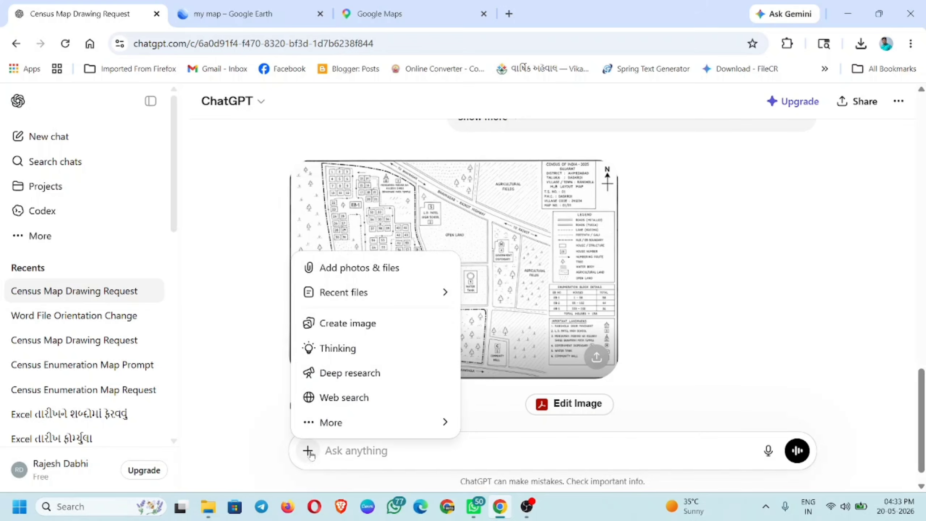
left_click(331, 323)
left_click(308, 451)
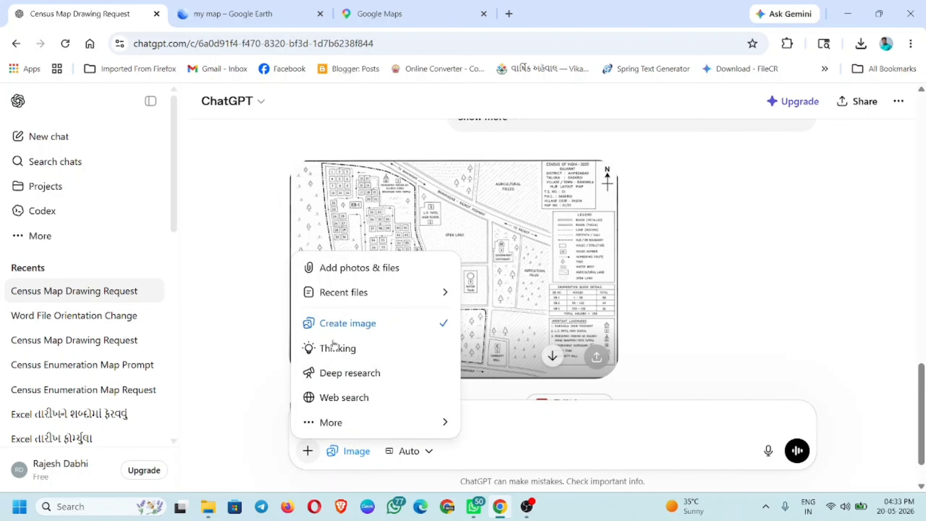
left_click(335, 266)
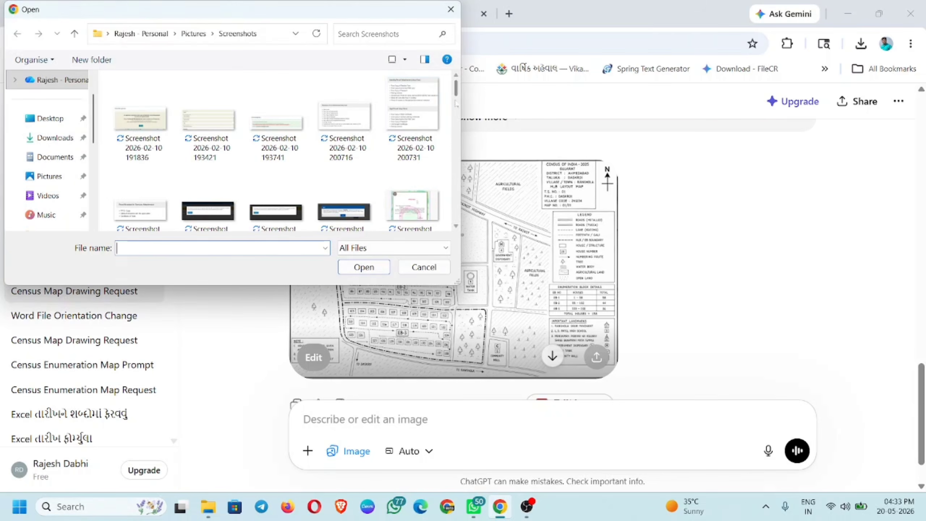
left_click_drag(455, 89, 456, 212)
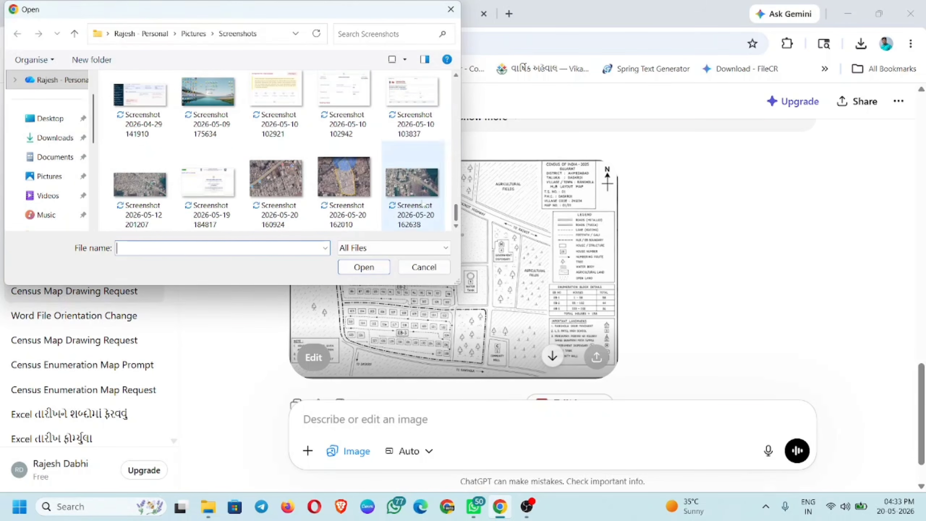
left_click(395, 229)
left_click(348, 271)
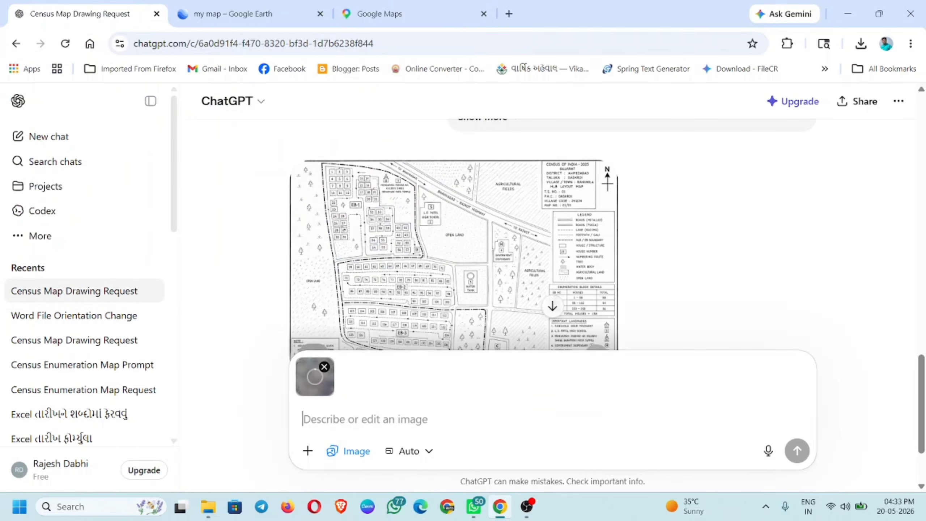
- Switch to WhatsApp and copy the Hindi HLB map rules, from "Start North West corner से करो" through the final bullet
left_click(473, 506)
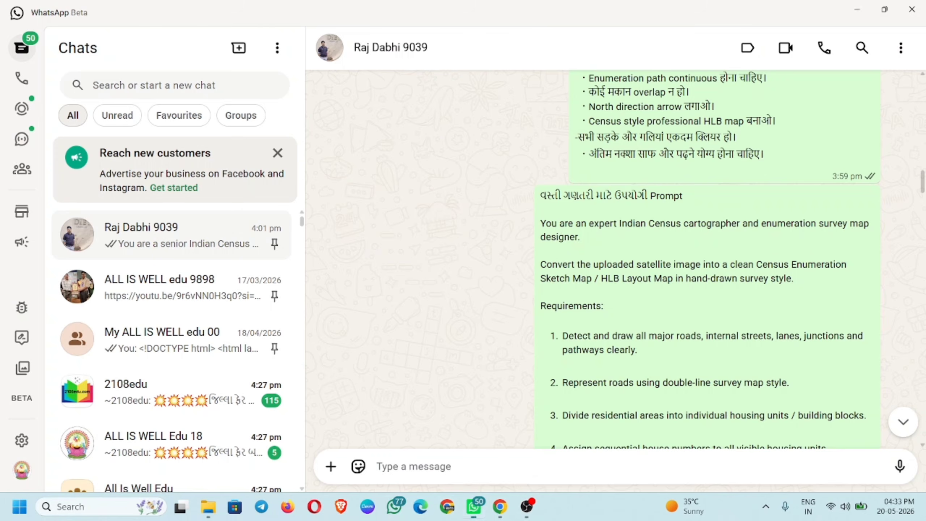
scroll(631, 216, "up", 4)
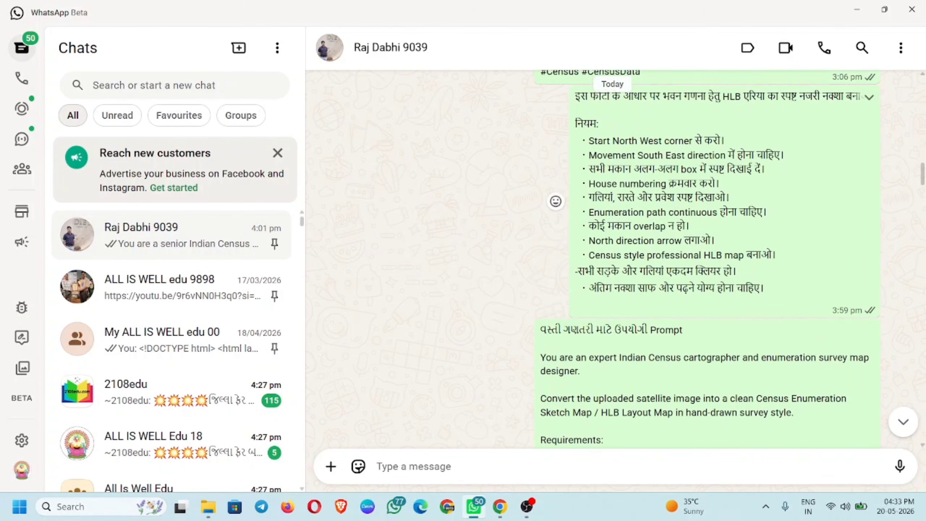
left_click_drag(588, 140, 772, 294)
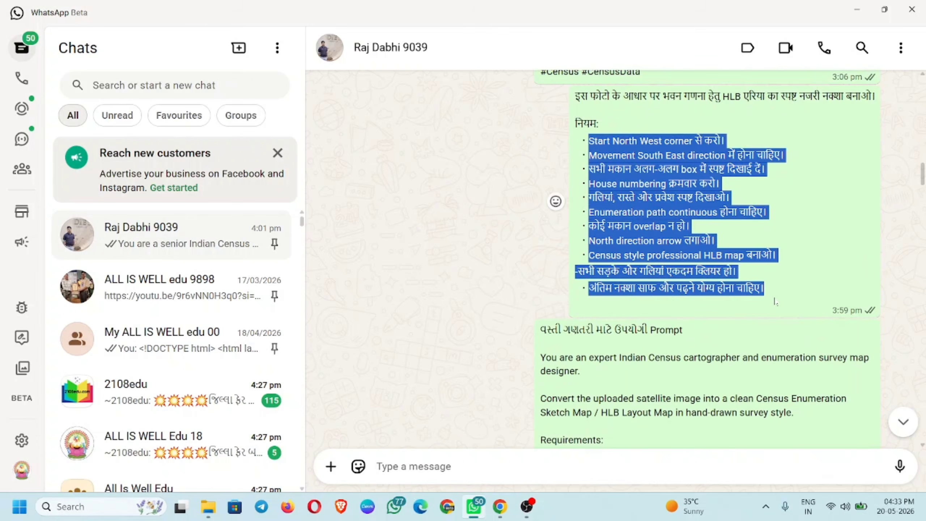
- Return to ChatGPT, paste the copied Hindi map rules as the prompt, and submit it with the attached satellite screenshot
left_click(500, 506)
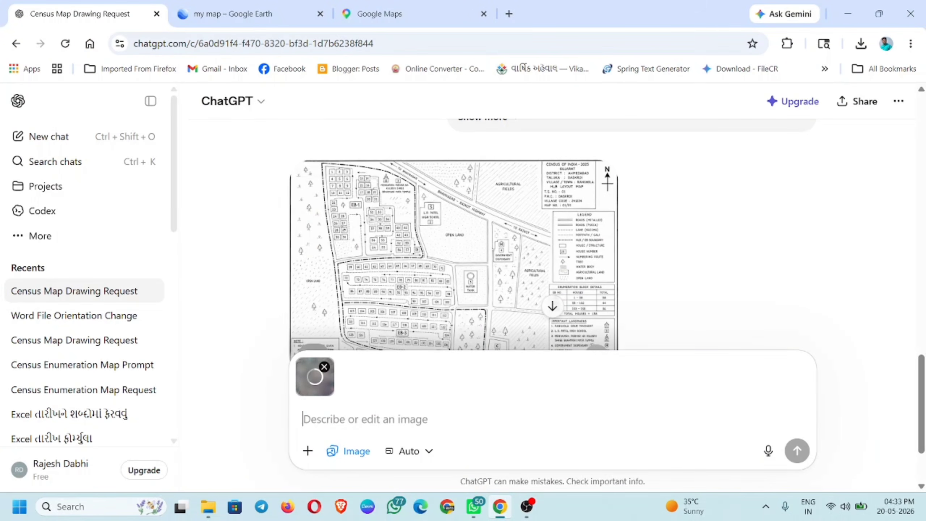
key("ctrl+v")
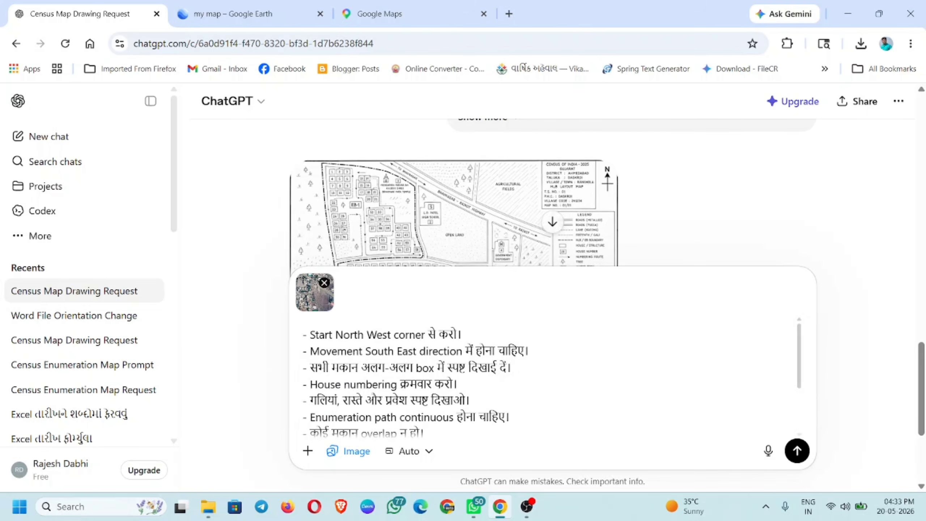
left_click(797, 451)
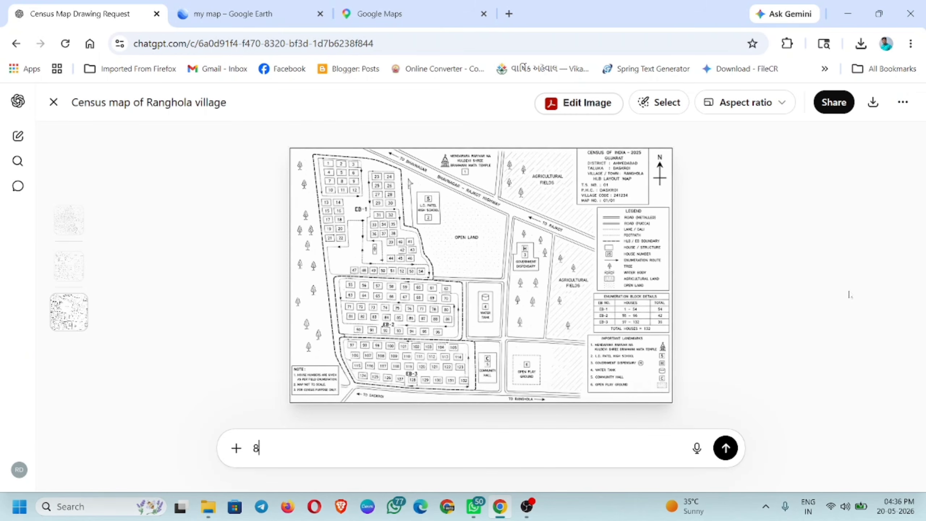
- Download the generated census map of Ranghola village and close its enlarged view
left_click(873, 103)
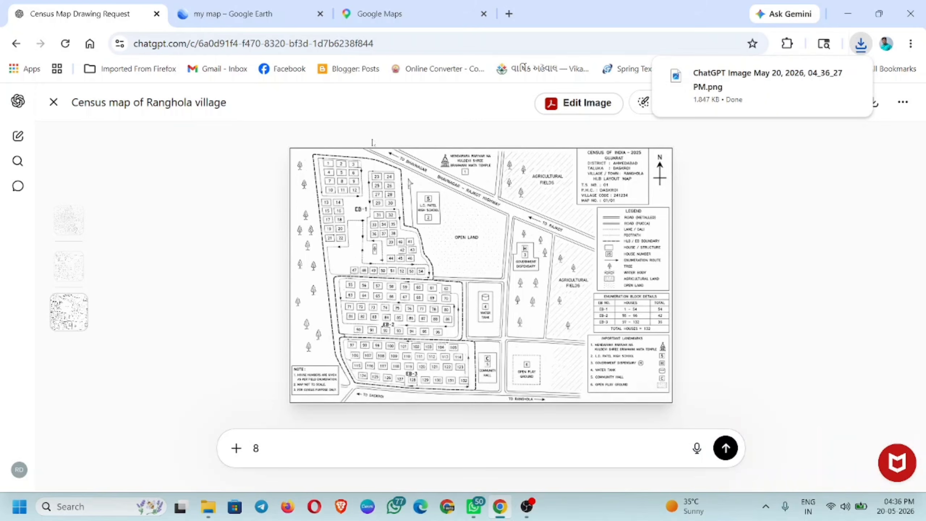
left_click(53, 103)
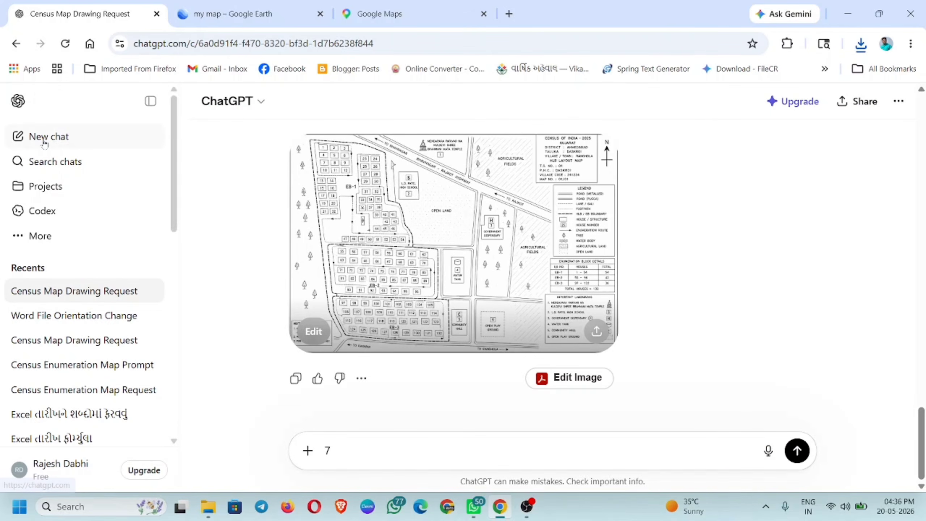
- Start a new ChatGPT chat and open the options for adding files and tools to the prompt
left_click(57, 140)
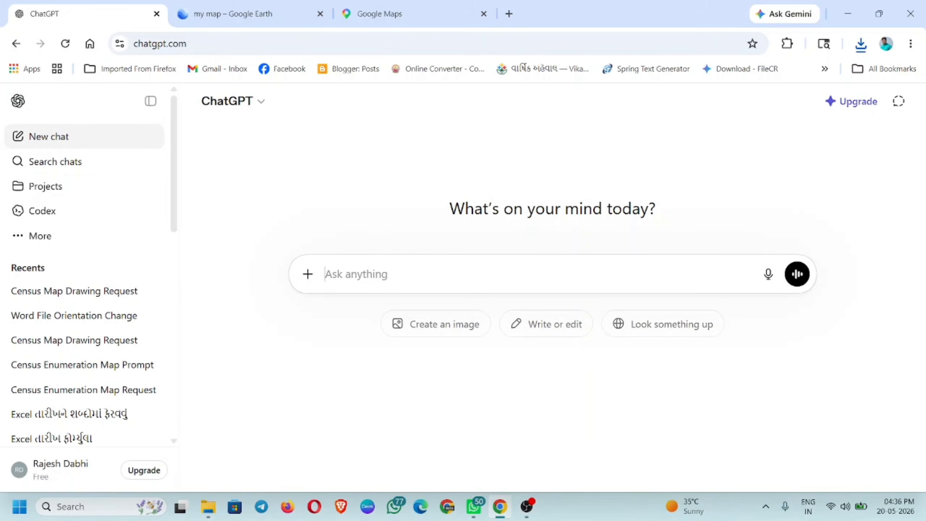
left_click(307, 273)
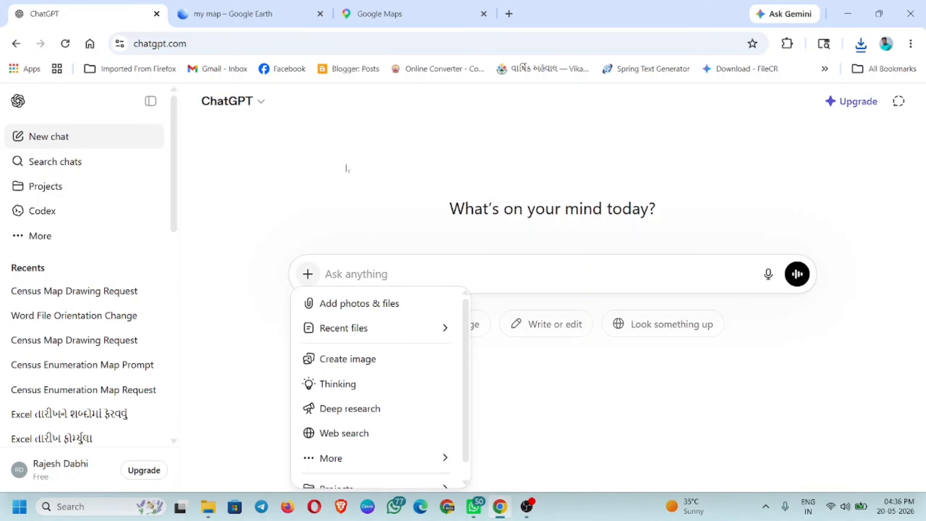